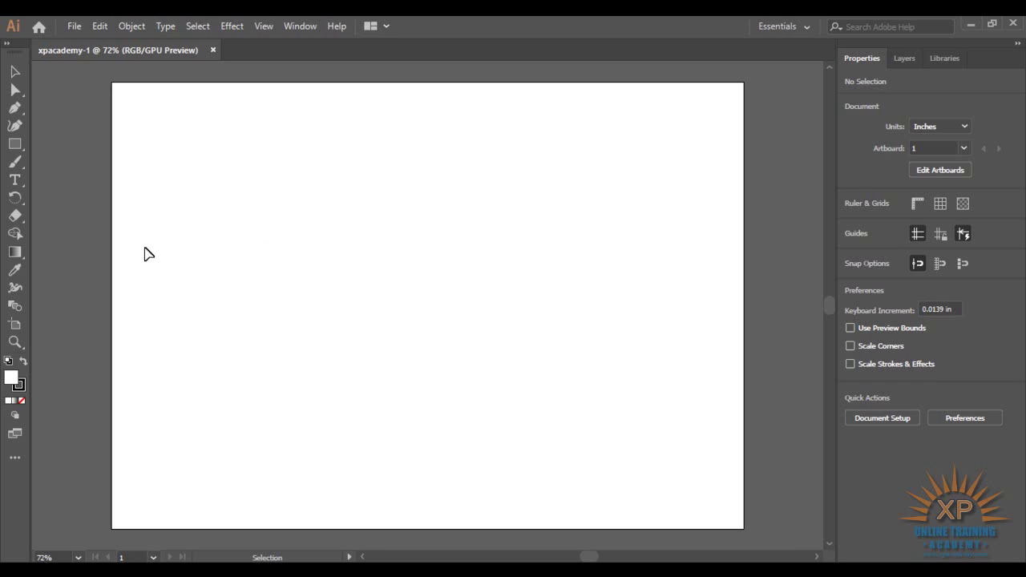
Step: Collapse the right-hand dock of Properties, Layers and Libraries panels into compact icons
left_click(1018, 44)
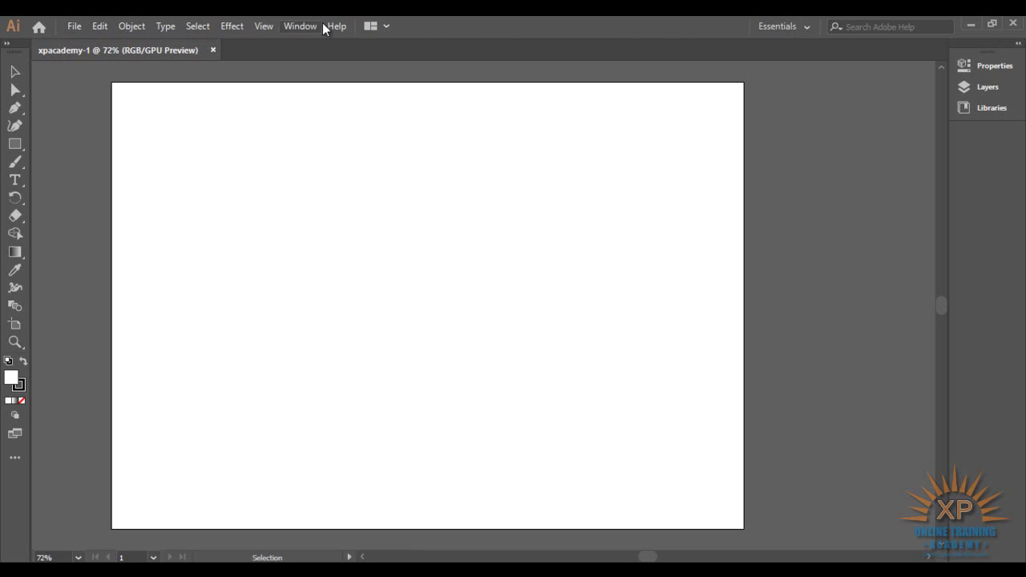
left_click(75, 26)
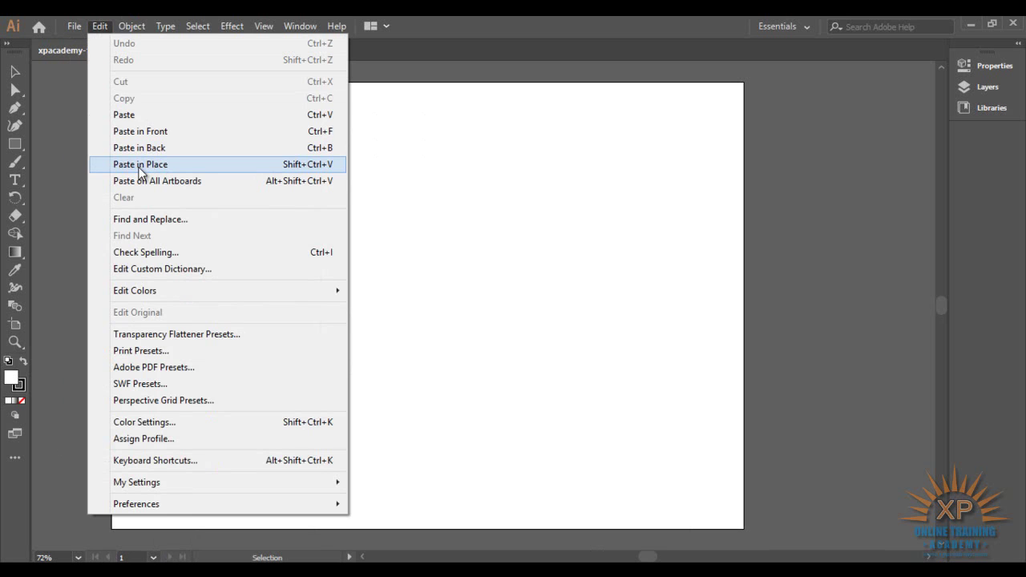
left_click(395, 172)
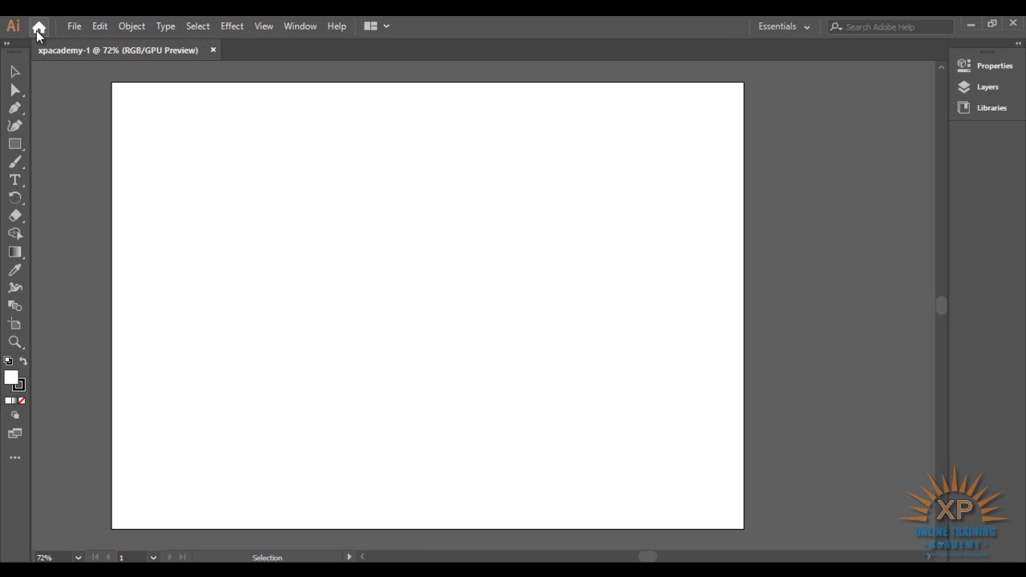
left_click(38, 27)
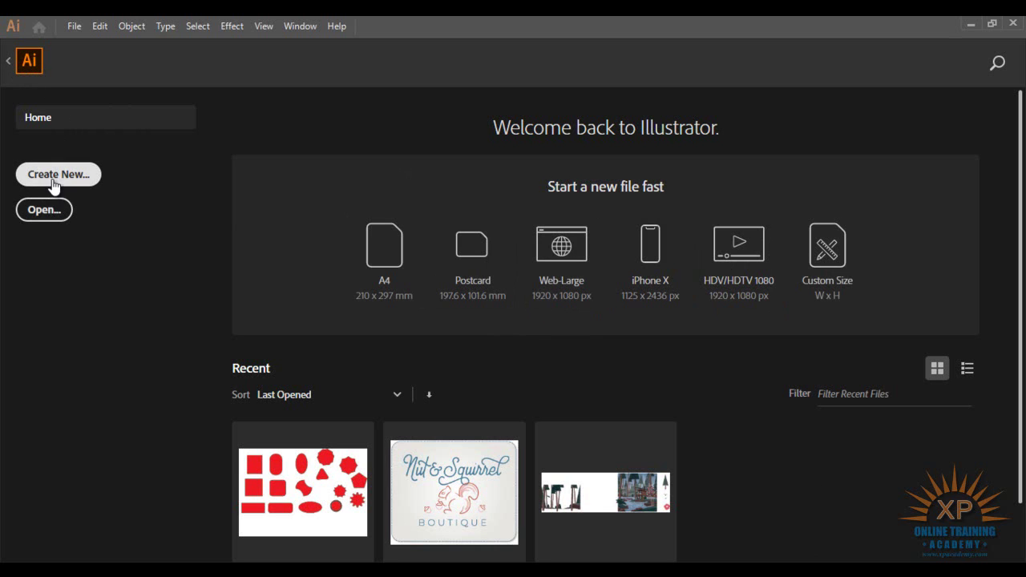
left_click(9, 64)
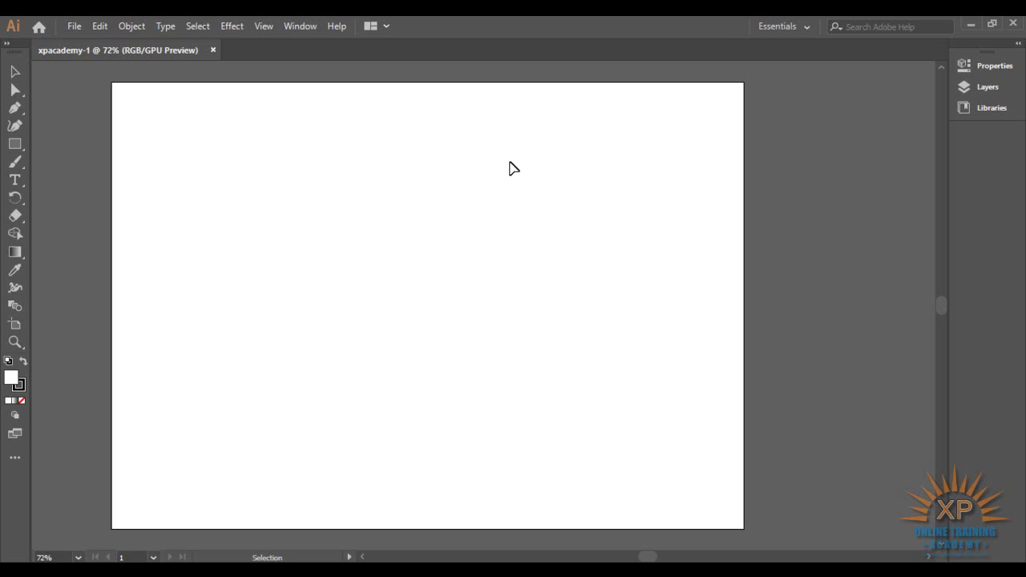
left_click(386, 26)
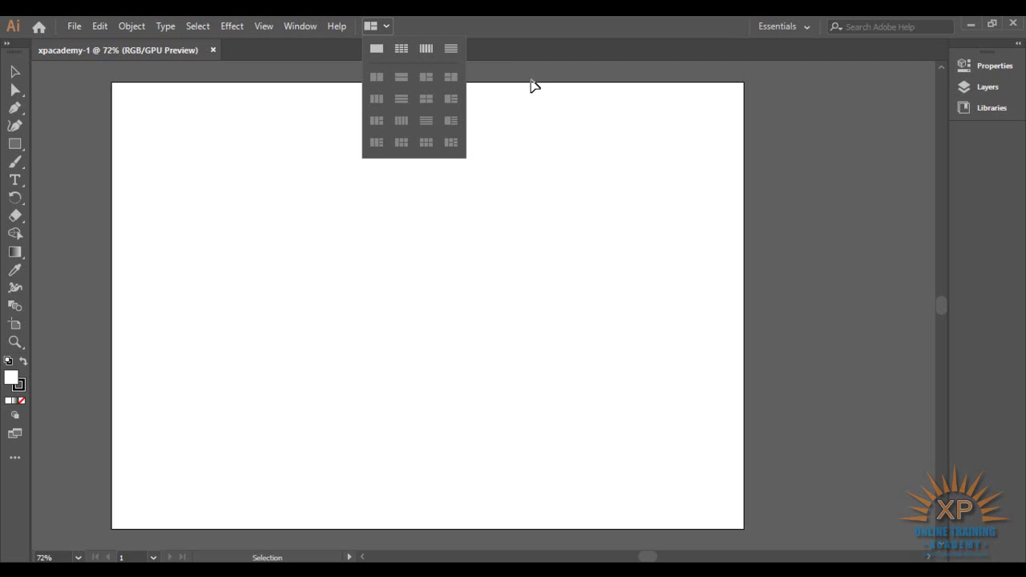
left_click(545, 19)
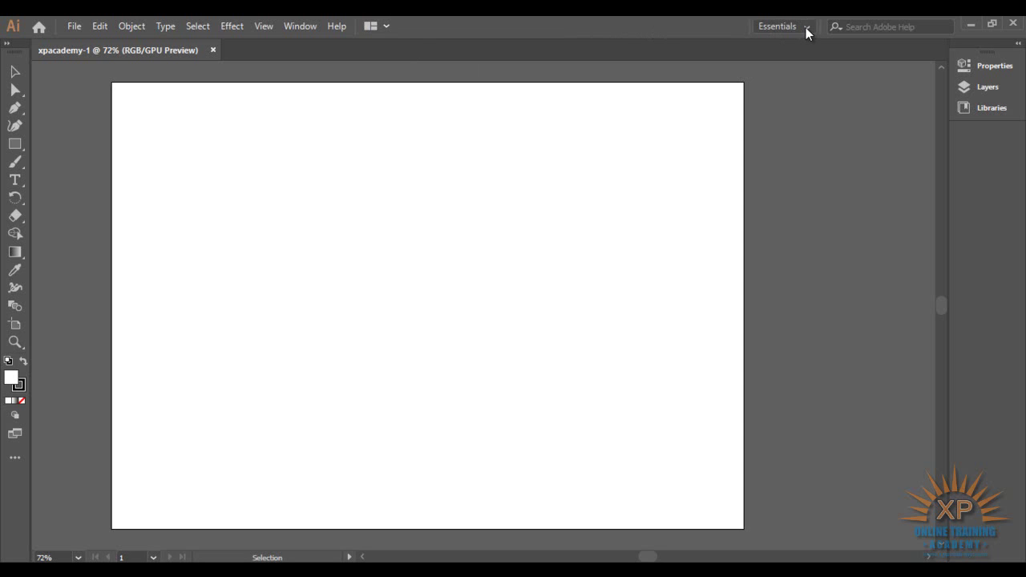
left_click(806, 27)
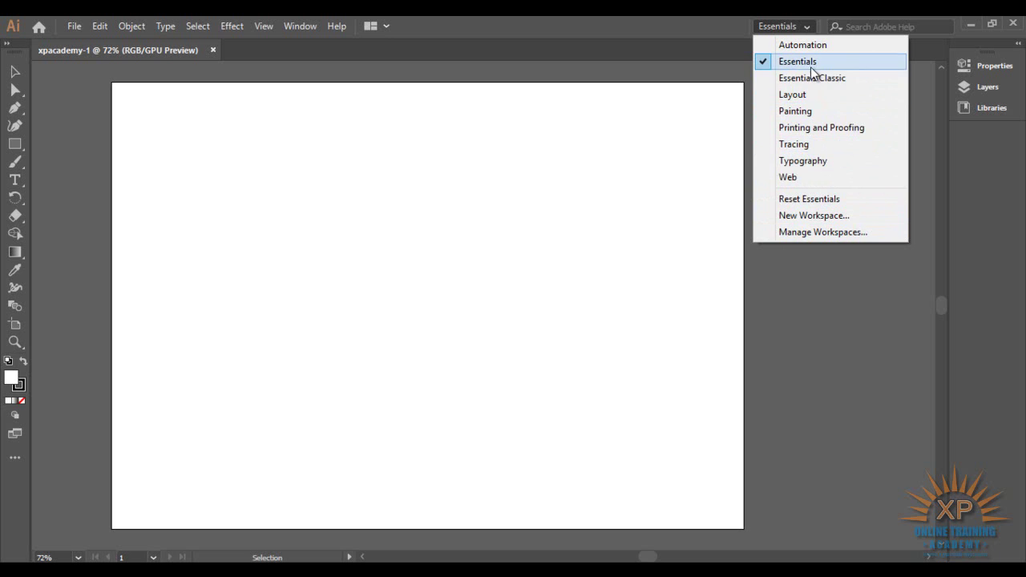
left_click(766, 61)
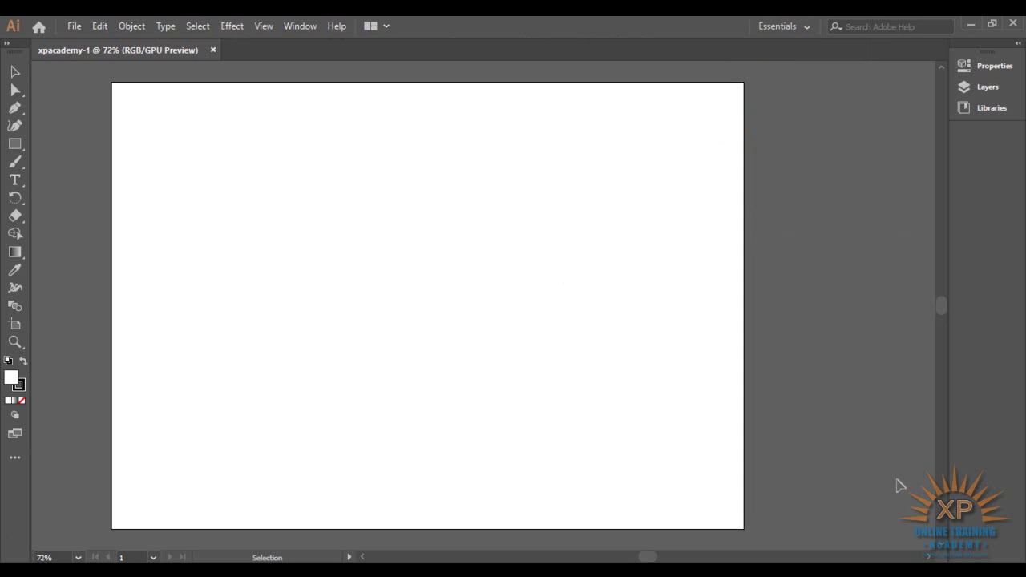
left_click(807, 27)
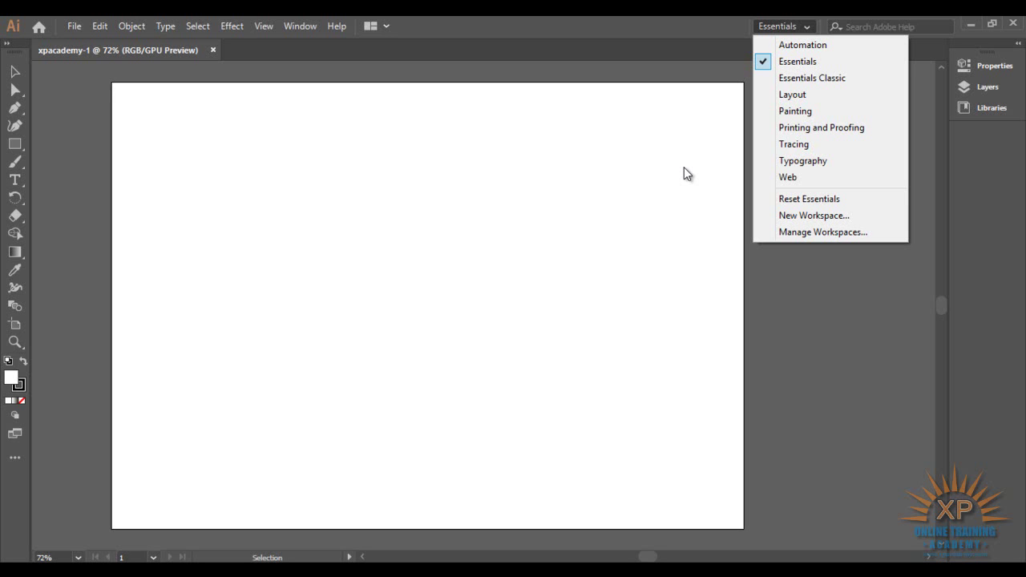
left_click(637, 192)
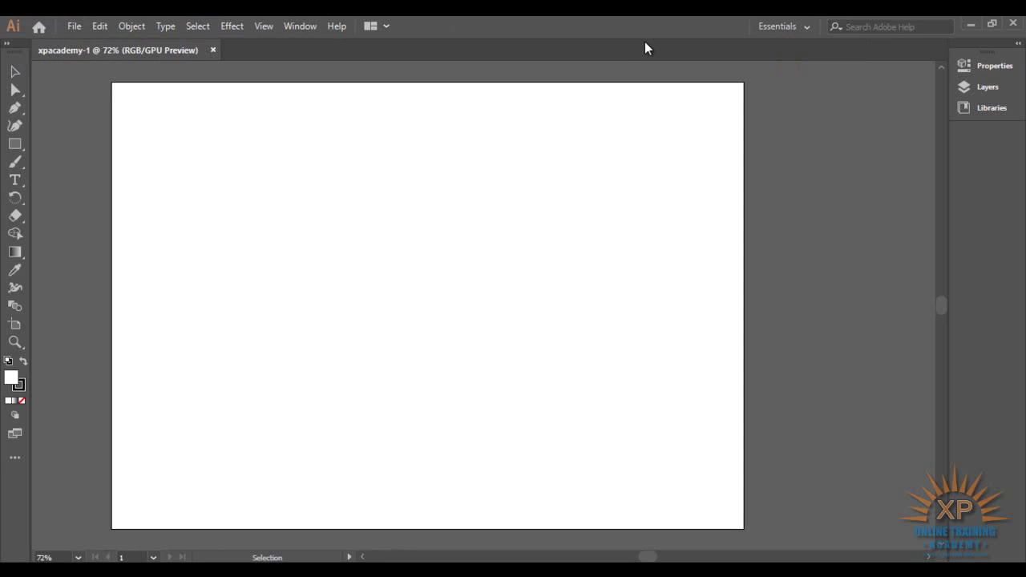
left_click(804, 27)
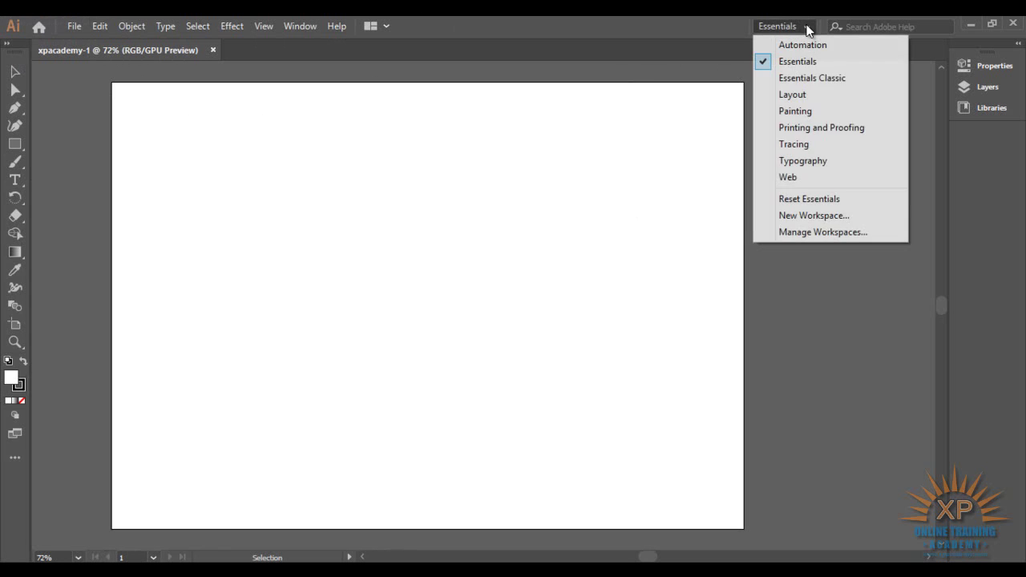
left_click(826, 77)
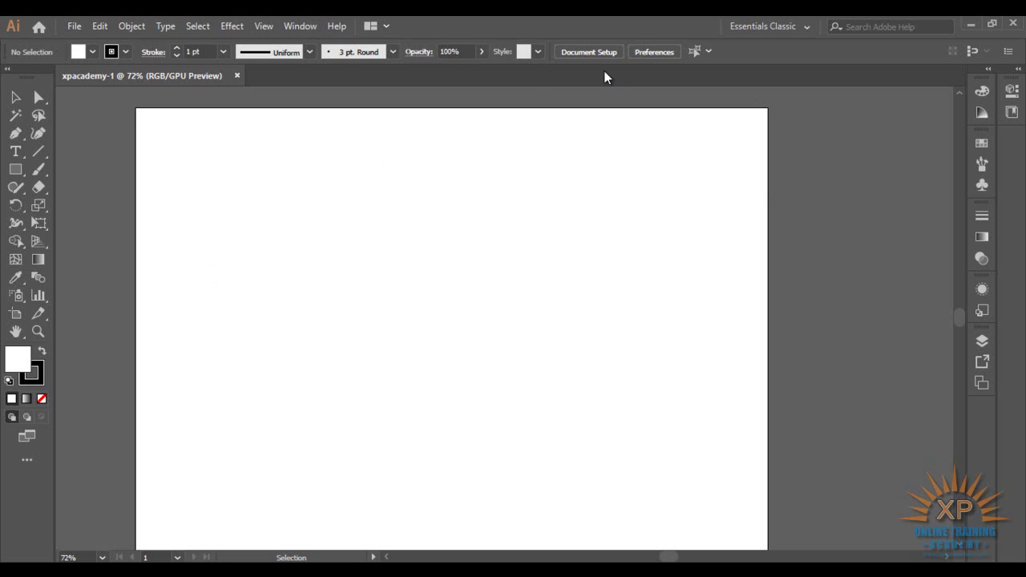
left_click(795, 25)
left_click(769, 62)
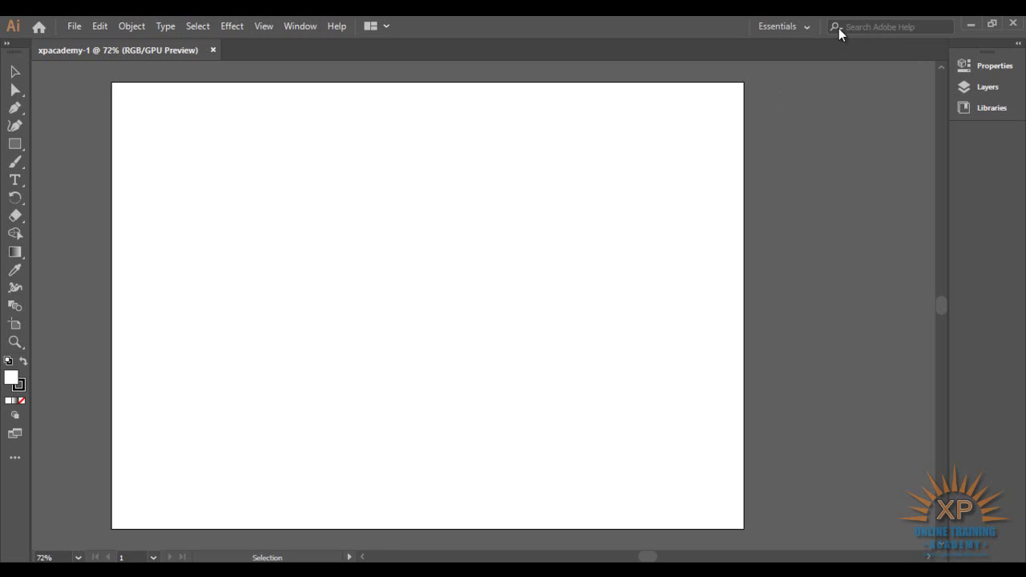
Step: Point the search at Adobe Stock, enter the query 'book', then delete its last character
left_click(841, 30)
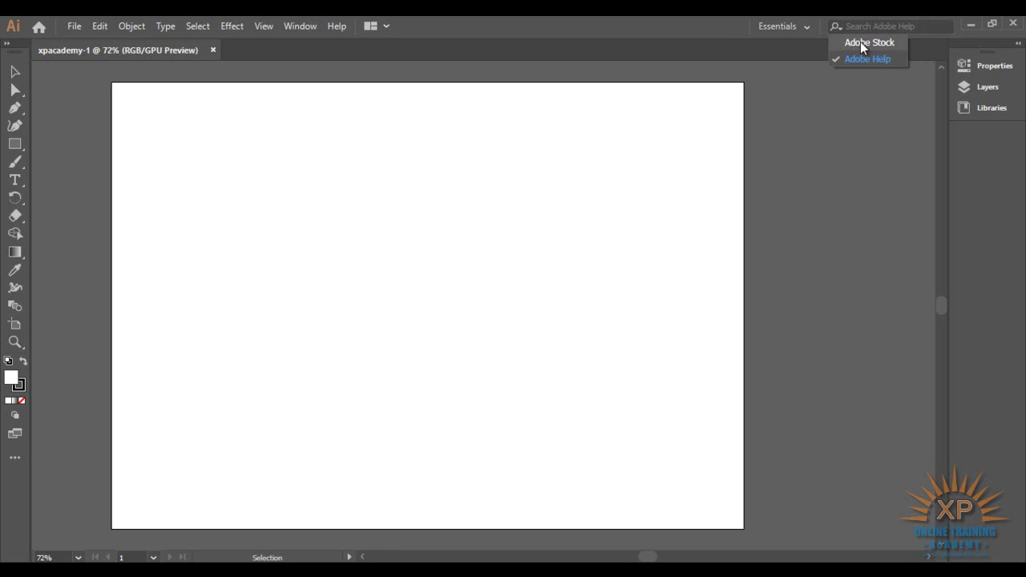
left_click(875, 44)
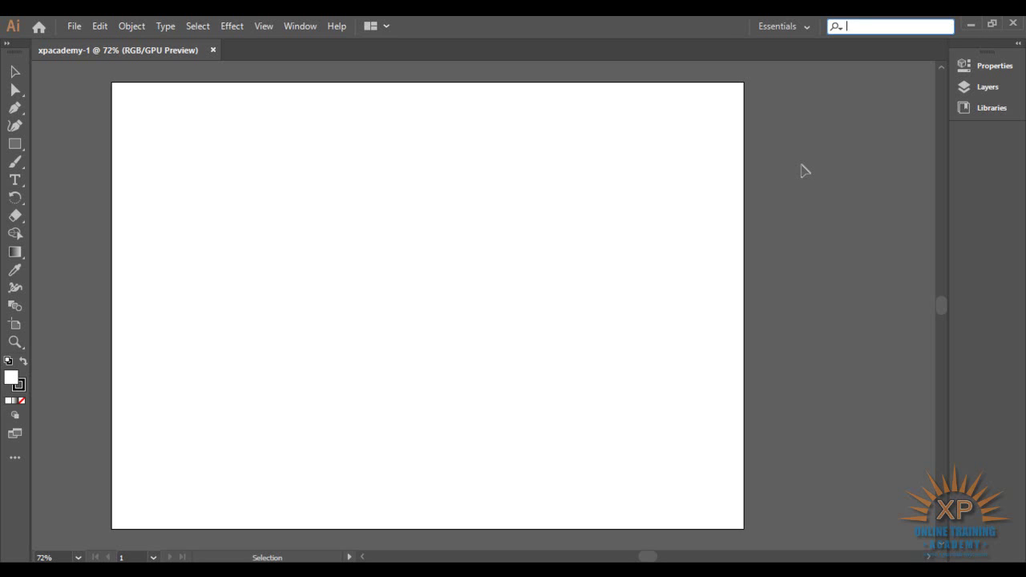
type("book")
key("BackSpace")
key("BackSpace")
key("BackSpace")
key("BackSpace")
left_click(830, 128)
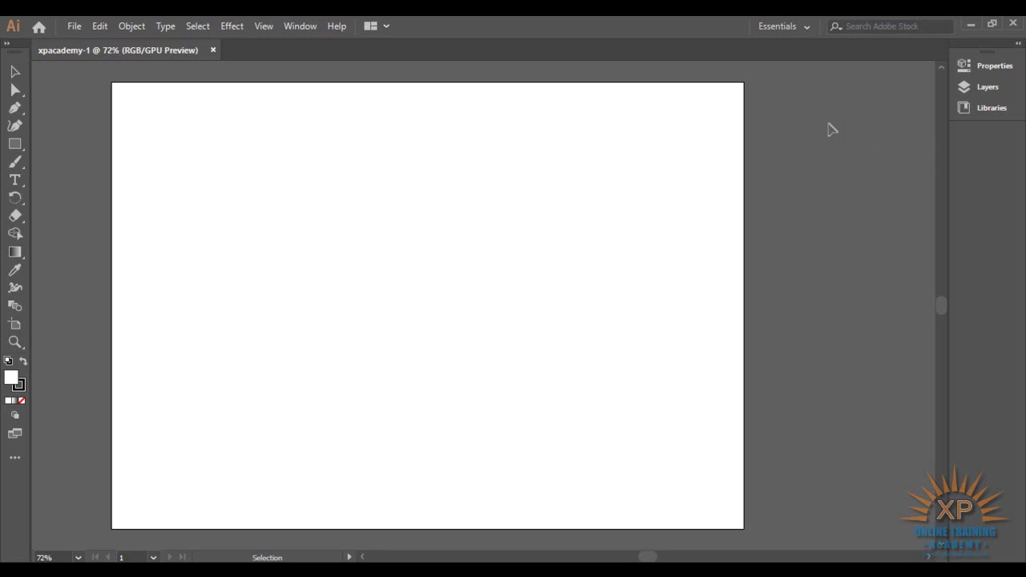
left_click(842, 32)
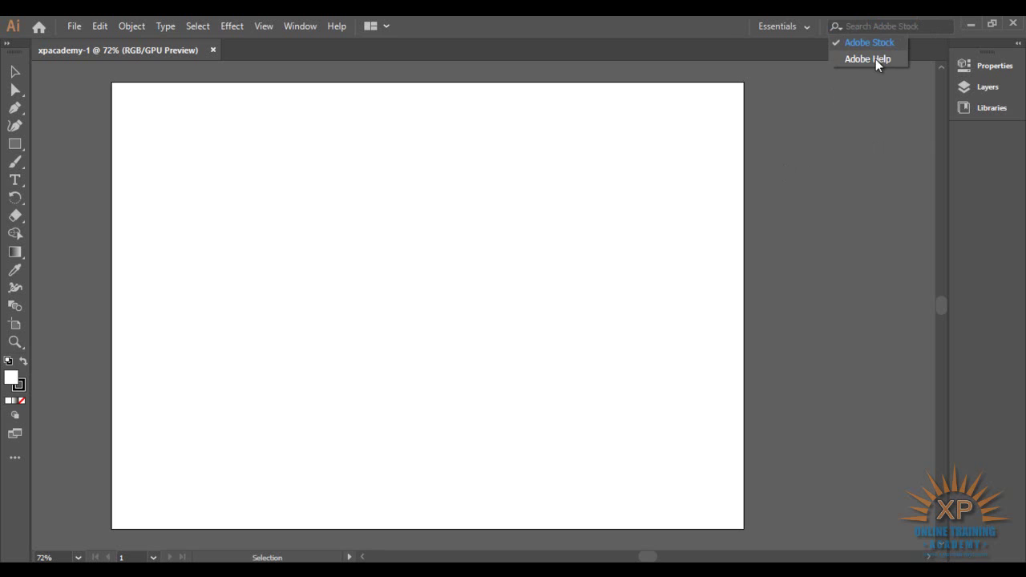
left_click(863, 61)
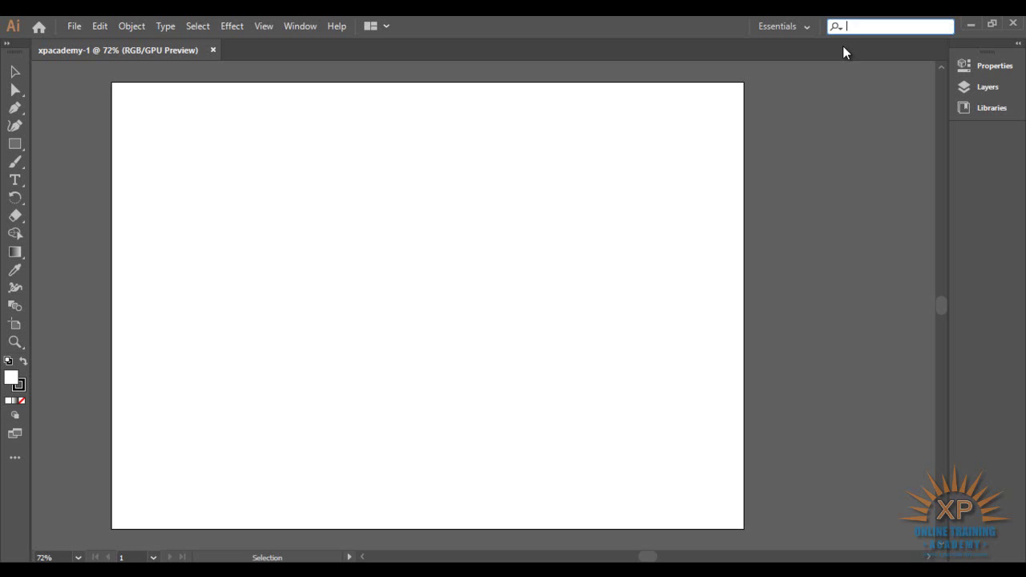
left_click(866, 56)
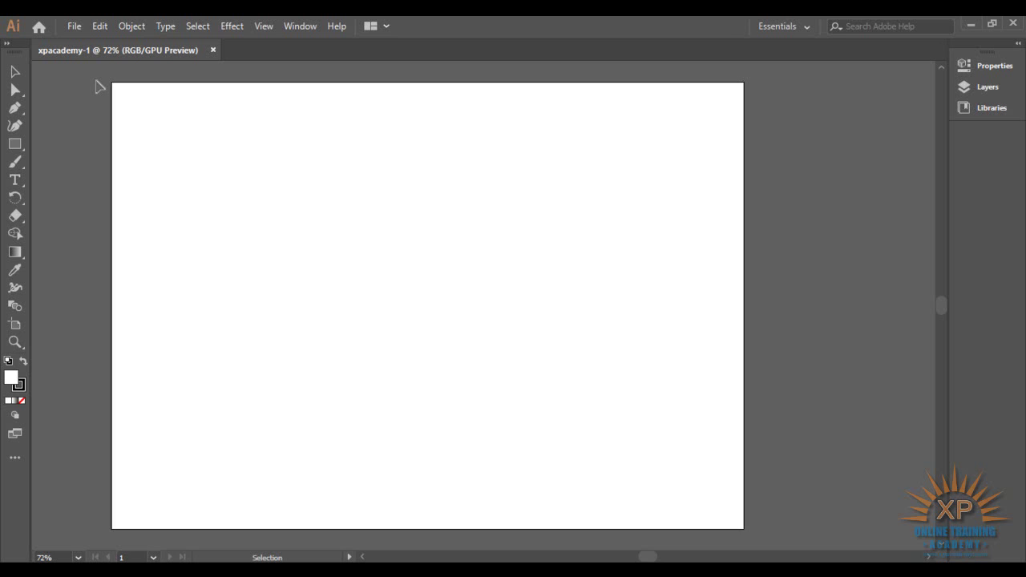
left_click(15, 72)
left_click(8, 44)
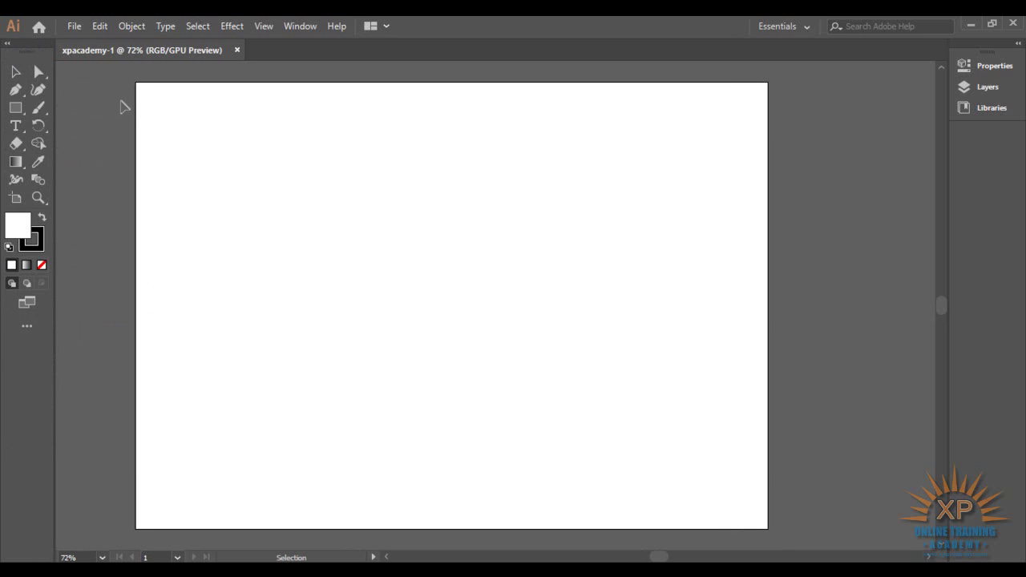
left_click(6, 44)
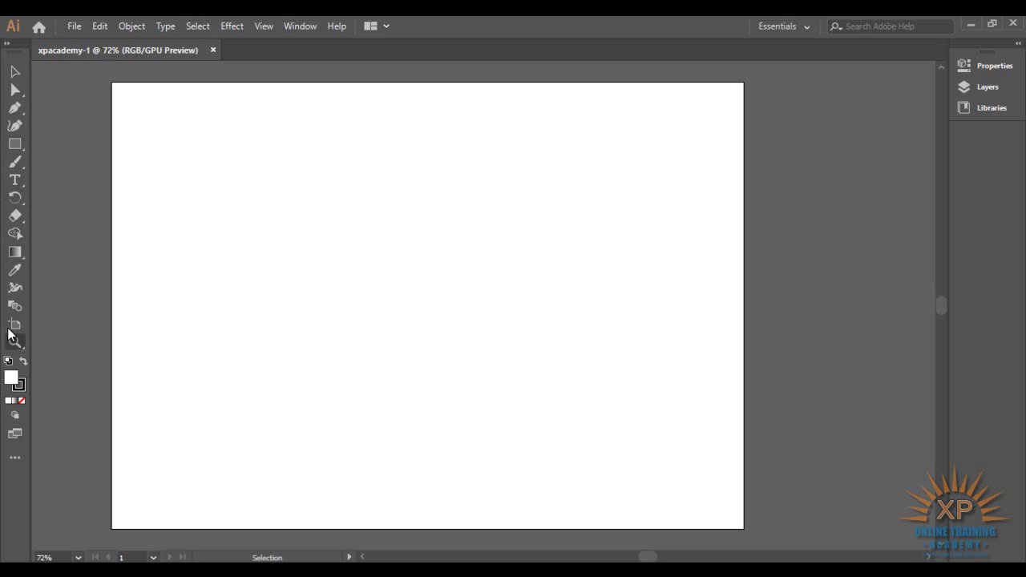
left_click(6, 45)
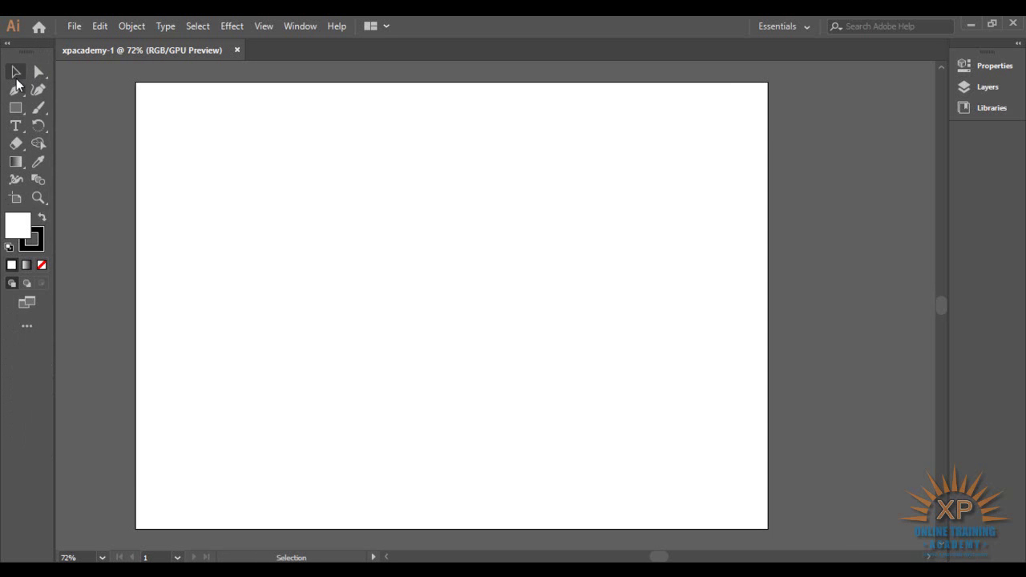
left_click(8, 46)
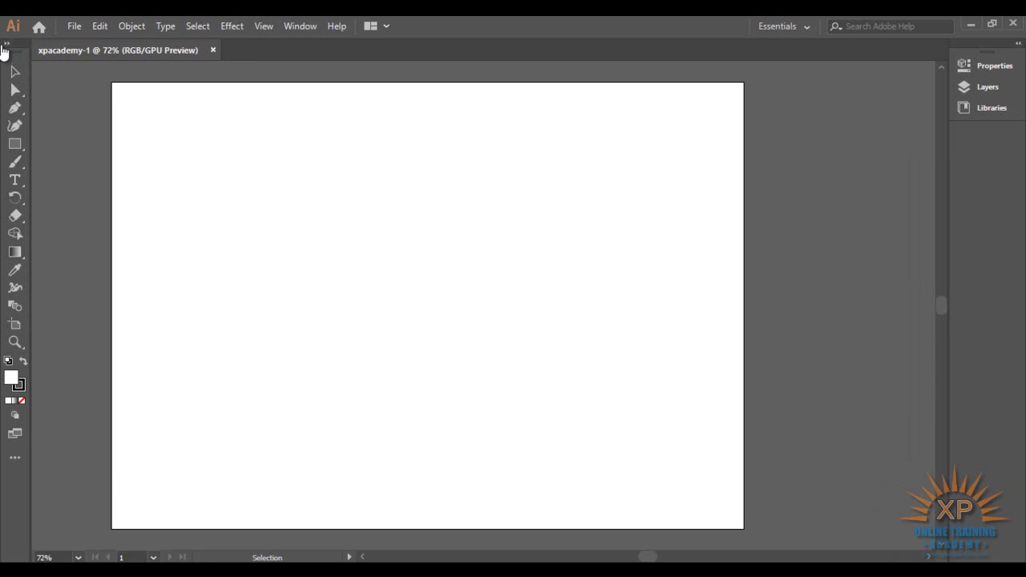
left_click(7, 46)
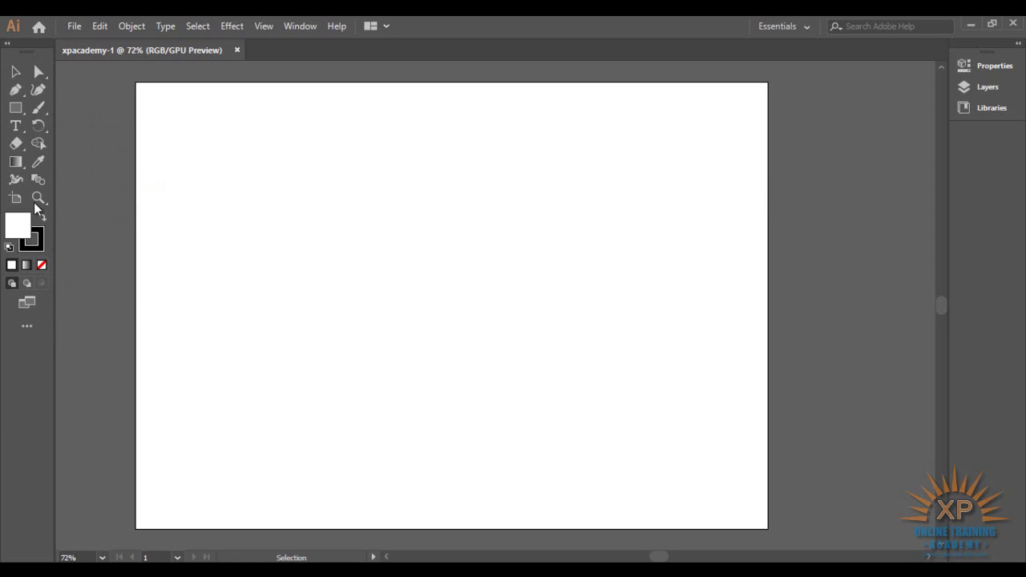
left_click(8, 45)
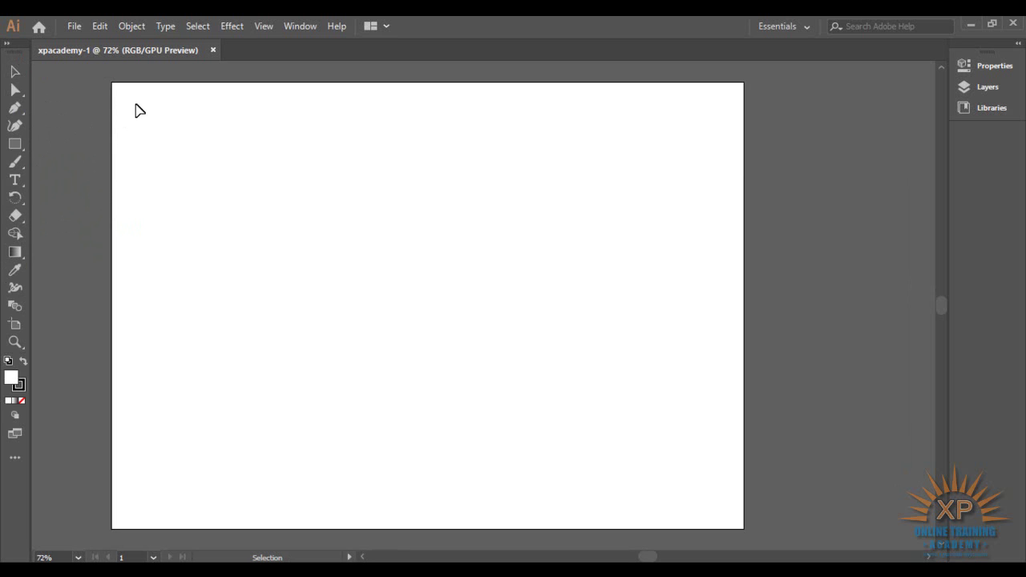
left_click(5, 45)
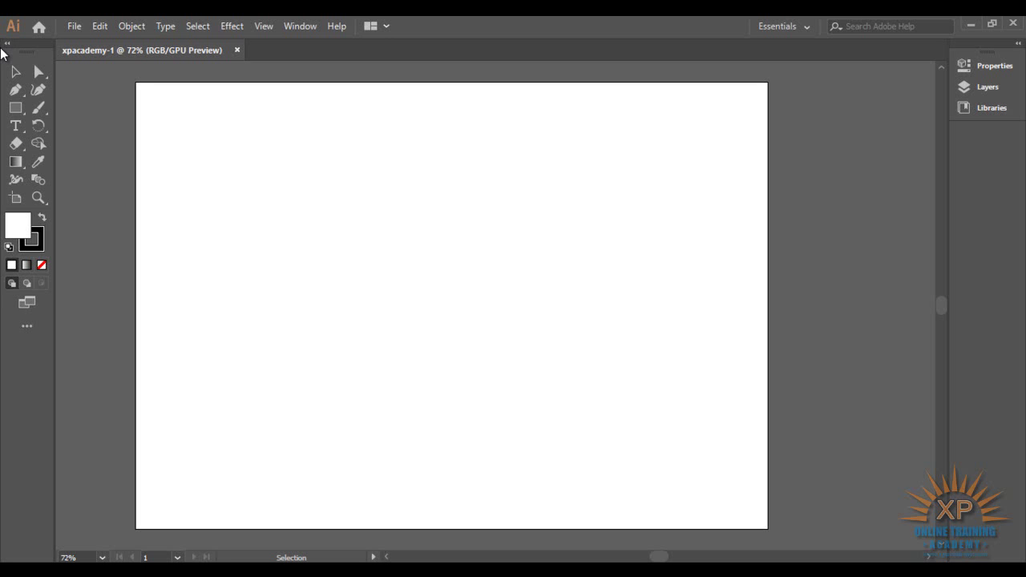
Step: Show the All Tools drawer, dismissing the contact notification along the way
left_click(30, 327)
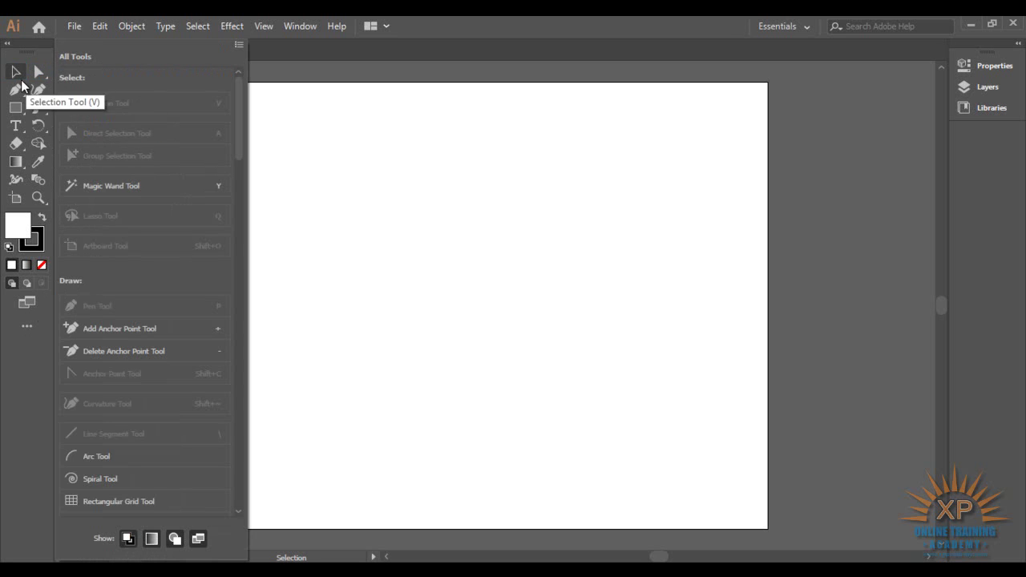
left_click(96, 152)
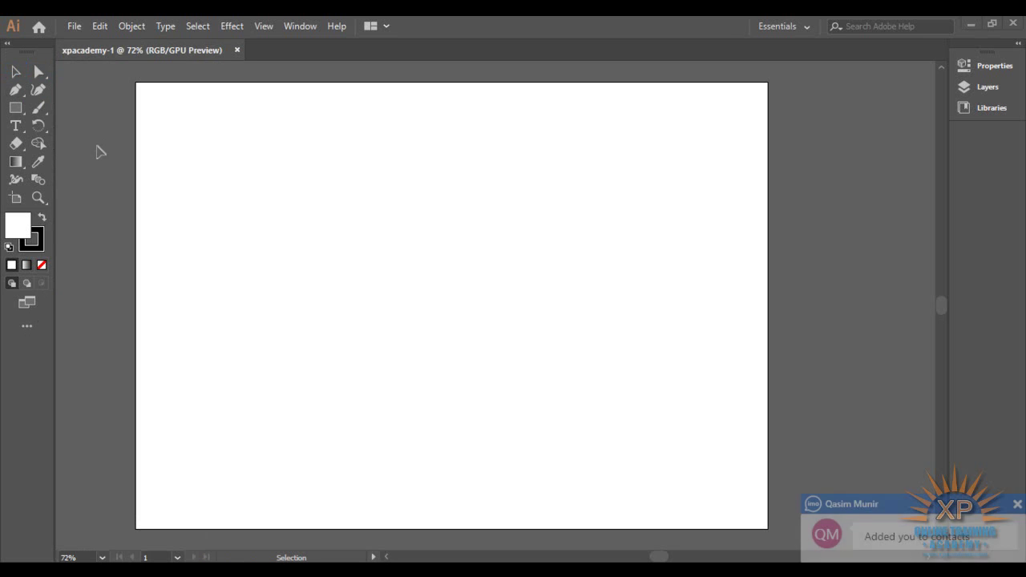
left_click(1017, 504)
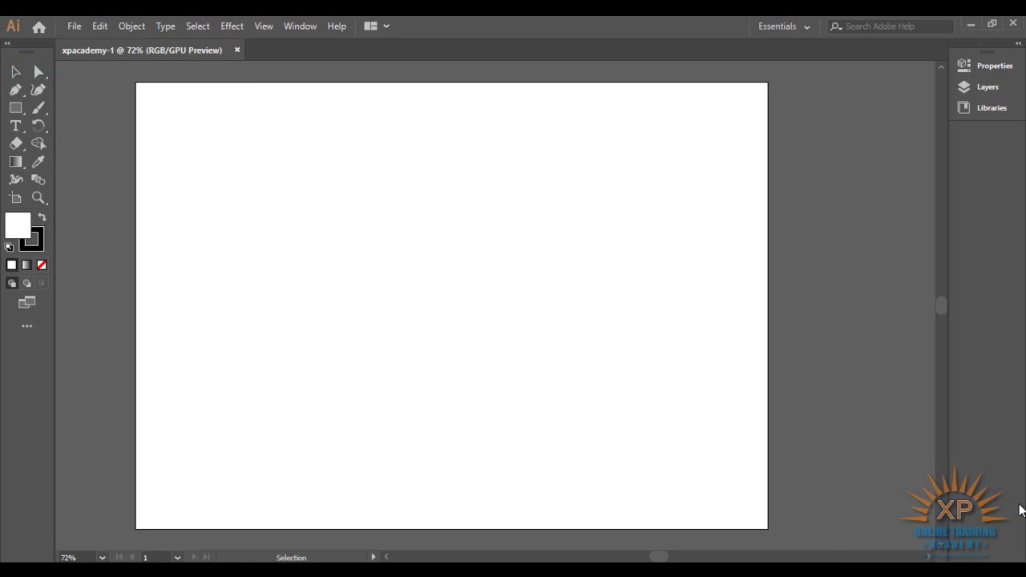
left_click(30, 326)
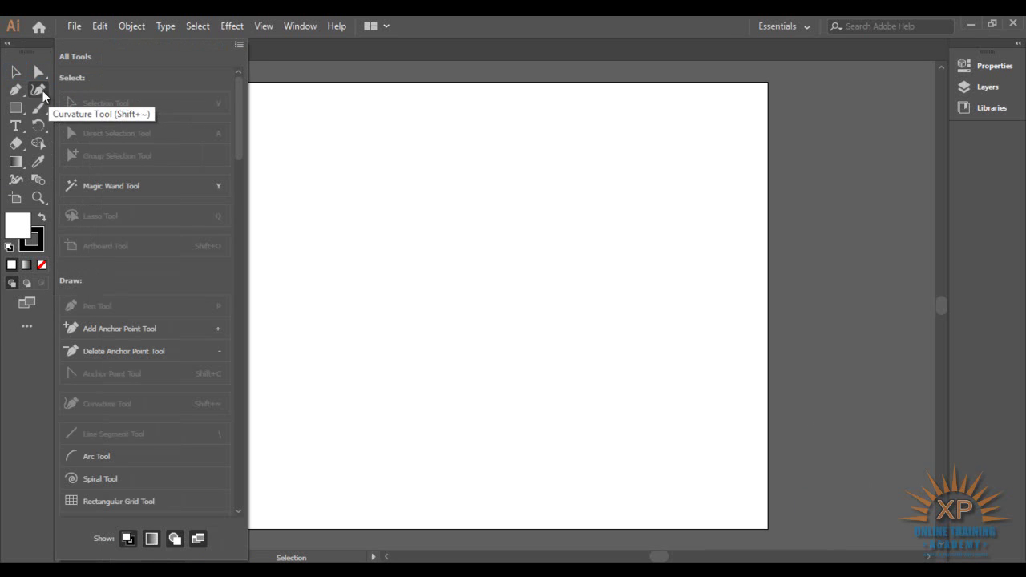
Step: Try the Curvature and Direct Selection tools, then return to the Selection tool
left_click(15, 107)
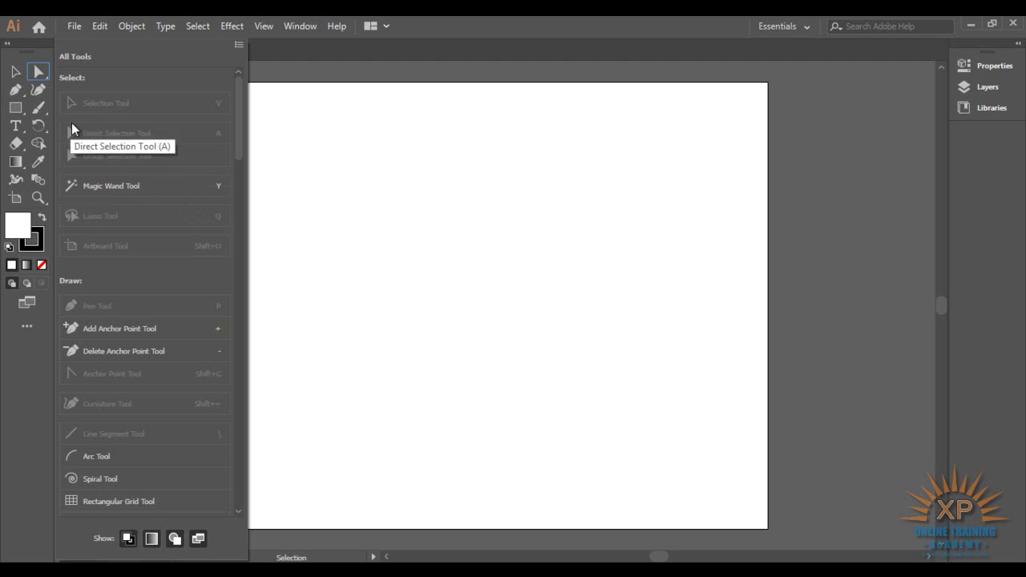
key("v")
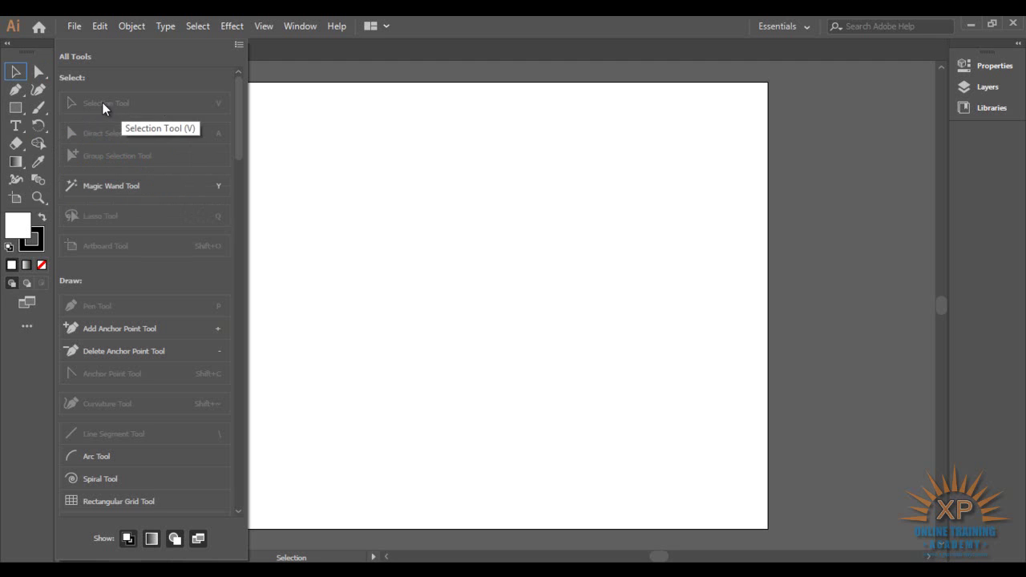
left_click(11, 73)
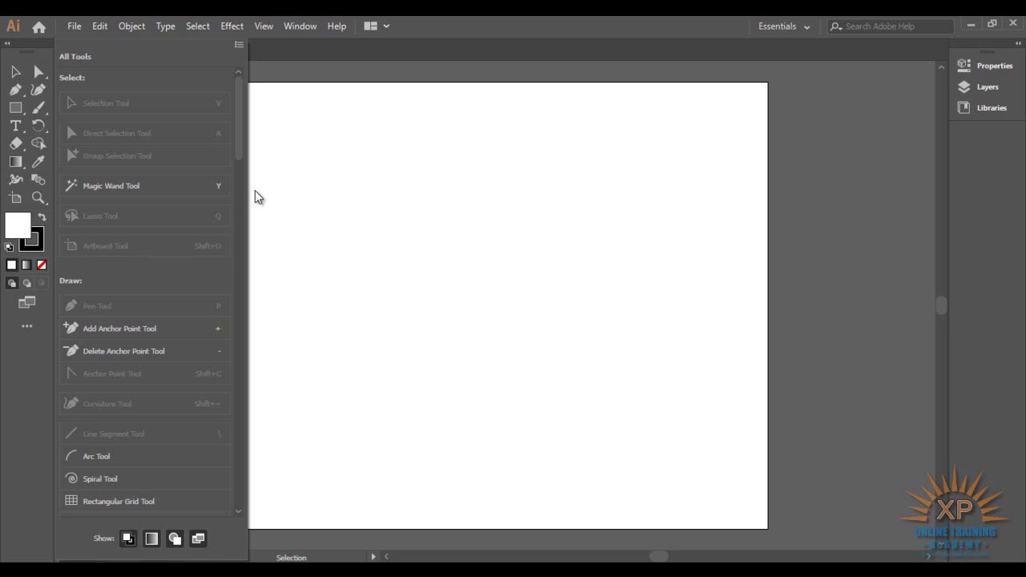
Step: Change the All Tools drawer layout from Basic to Advanced
left_click(241, 46)
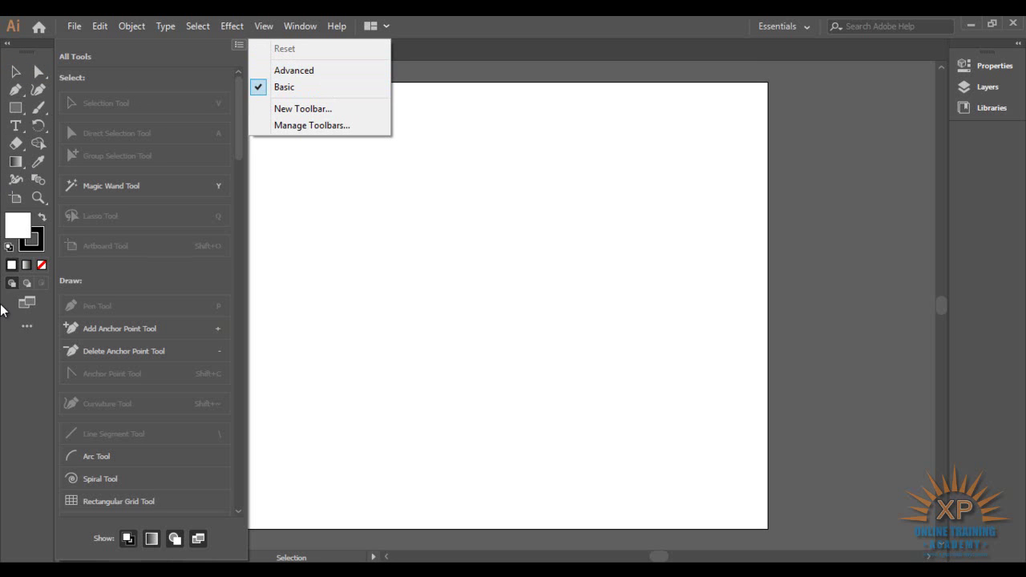
left_click(289, 71)
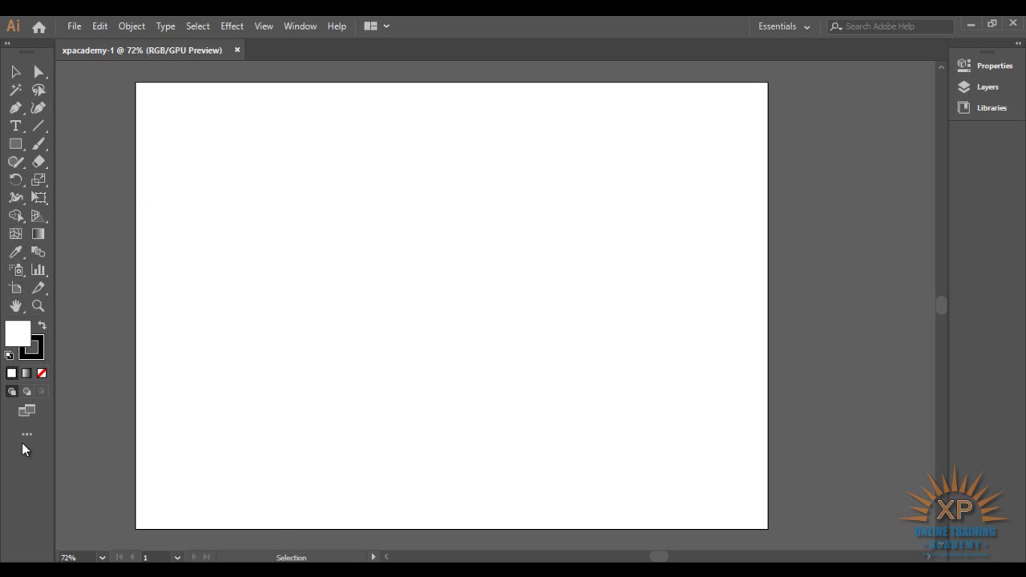
left_click(26, 436)
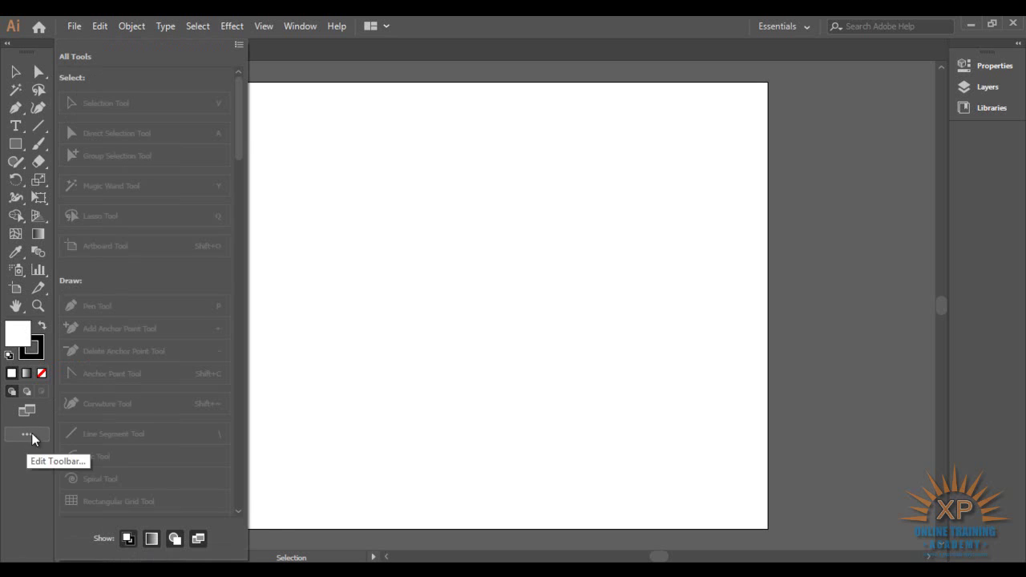
left_click(240, 46)
left_click(299, 112)
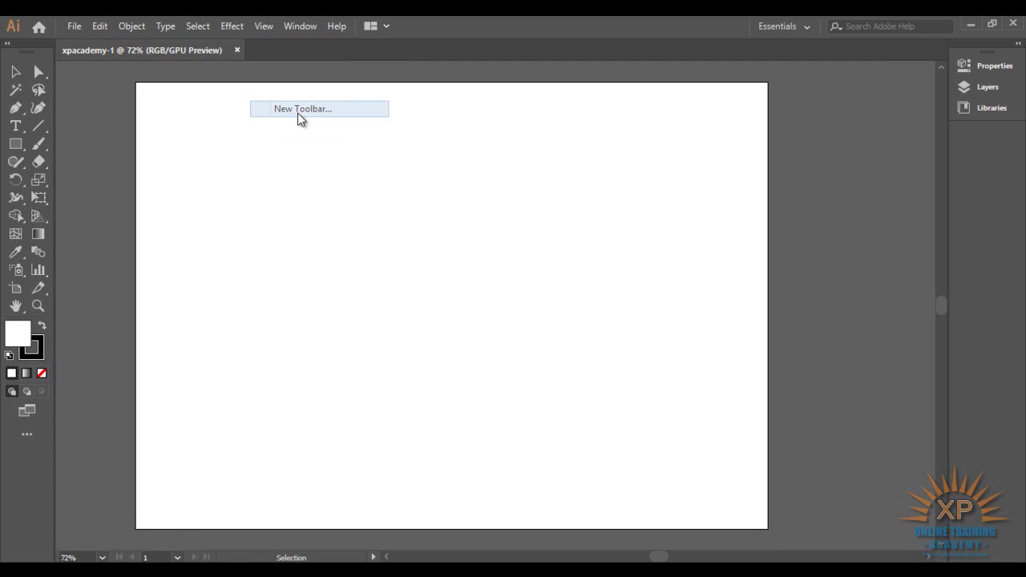
left_click(585, 319)
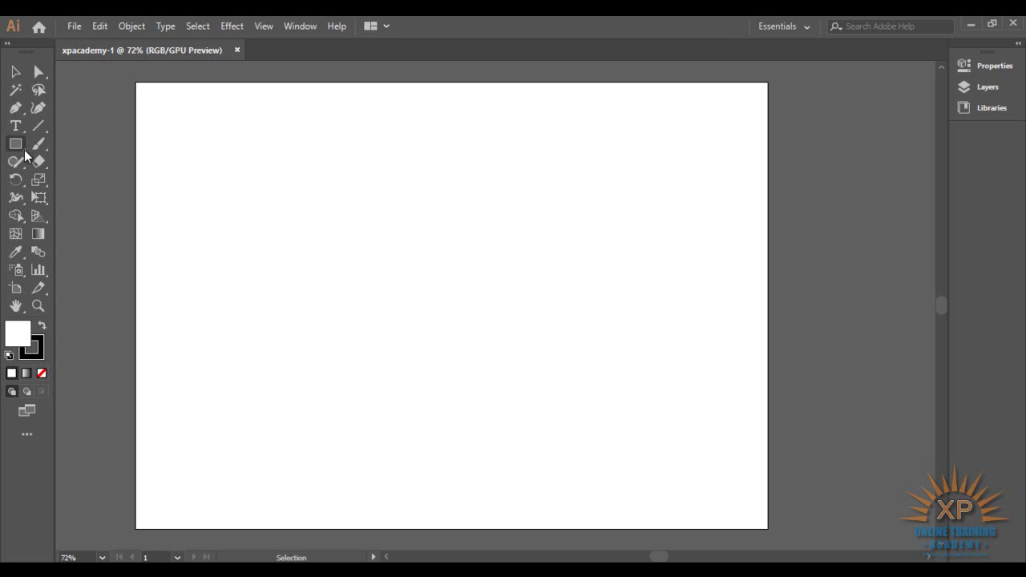
Step: Show the shape tools flyout, then cycle Ellipse, Polygon, Star, Flare and back to Rectangle
left_click(24, 150)
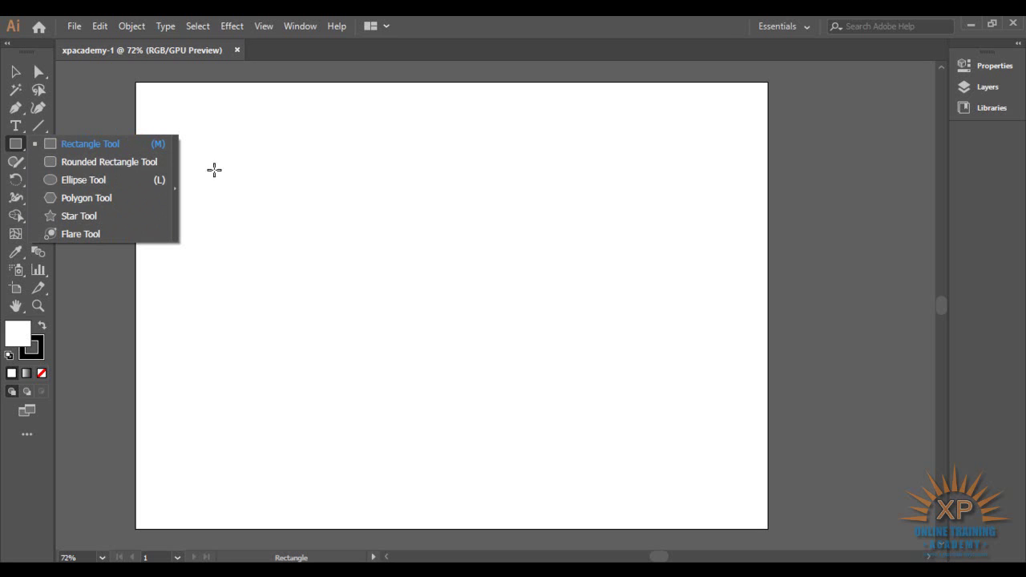
left_click(105, 115)
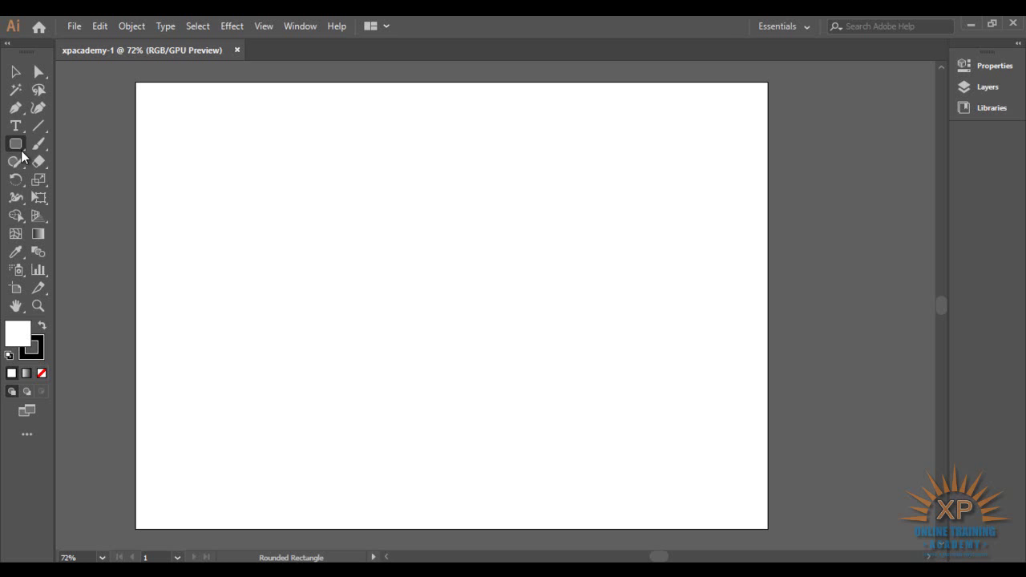
left_click(22, 150, "alt")
left_click(16, 144, "alt")
left_click(21, 149, "alt")
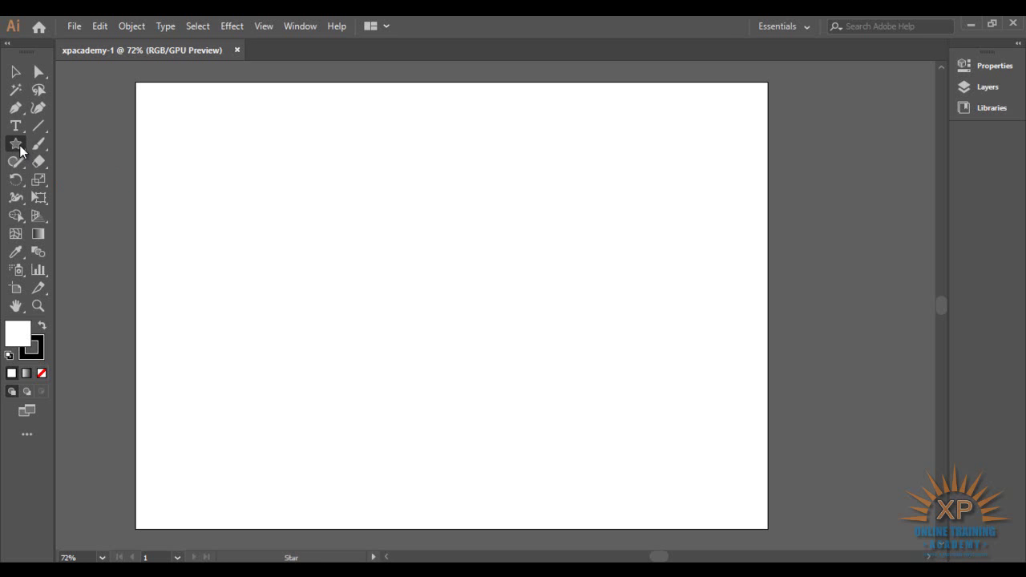
left_click(21, 154, "alt")
left_click(19, 149, "alt")
Step: Cycle again through Rounded Rectangle, Ellipse, Polygon, Star, Flare and Rectangle, then reshow the flyout
left_click(18, 152, "alt")
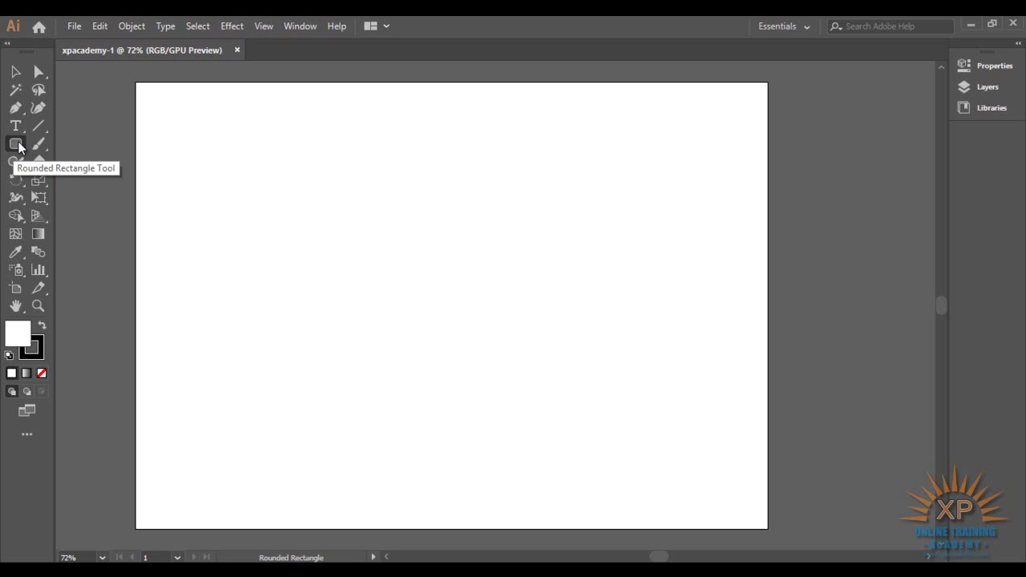
left_click(20, 146, "alt")
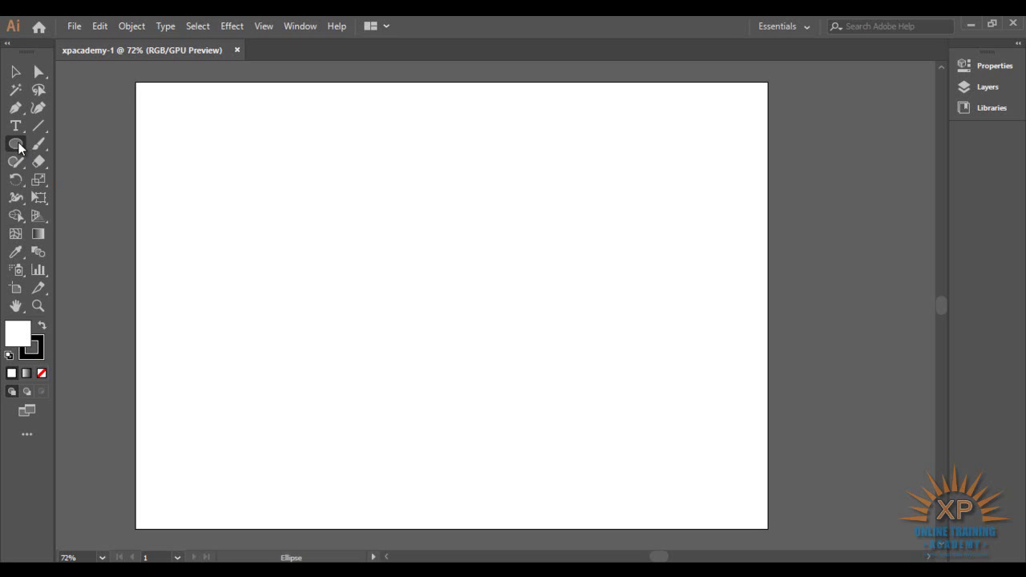
left_click(19, 148, "alt")
left_click(19, 154, "alt")
left_click(19, 149, "alt")
left_click(18, 151, "alt")
left_click(24, 155)
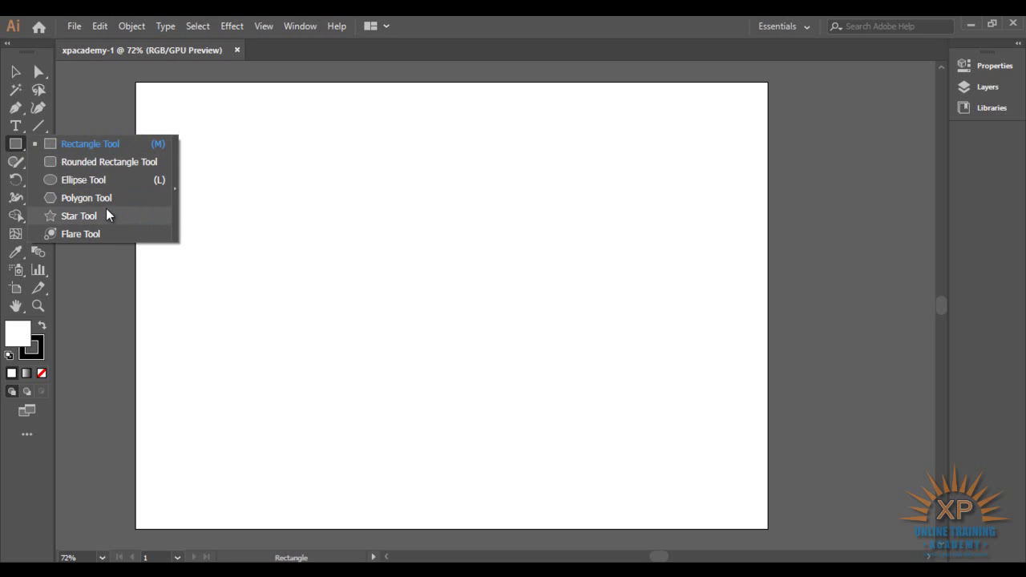
Step: Tear off the Rectangle tool group and park the floating panel over the artboard's upper right
left_click(177, 184)
mouse_move(105, 156)
left_mouse_down()
mouse_move(455, 142)
mouse_move(410, 145)
left_mouse_up()
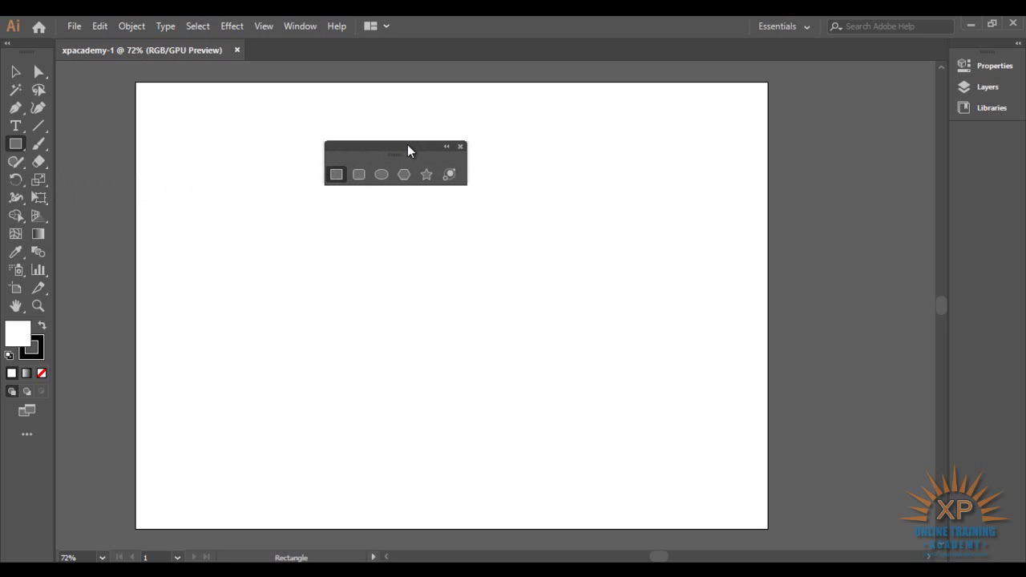
mouse_move(373, 149)
left_mouse_down()
mouse_move(468, 145)
mouse_move(554, 121)
left_mouse_up()
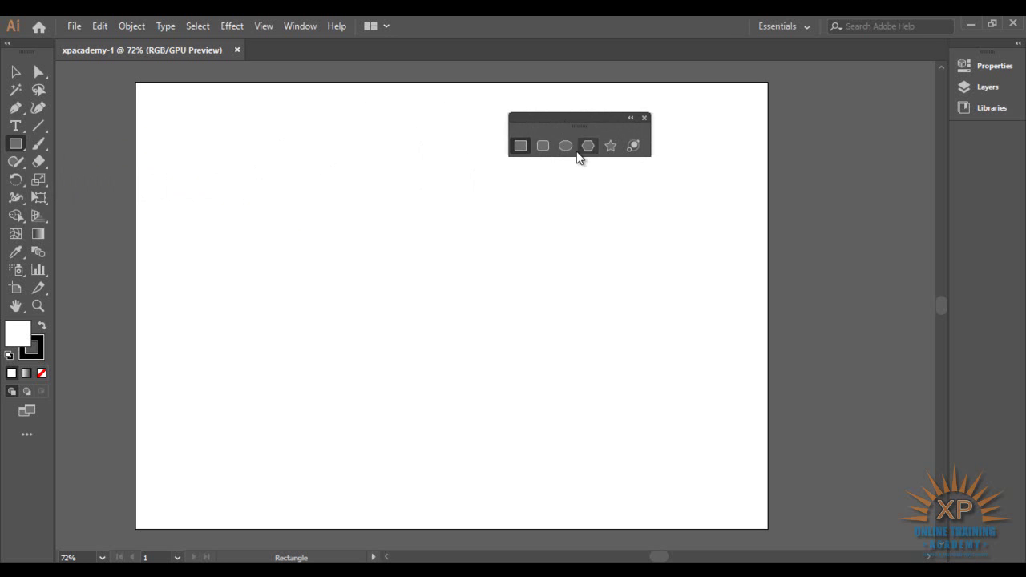
left_click(21, 152)
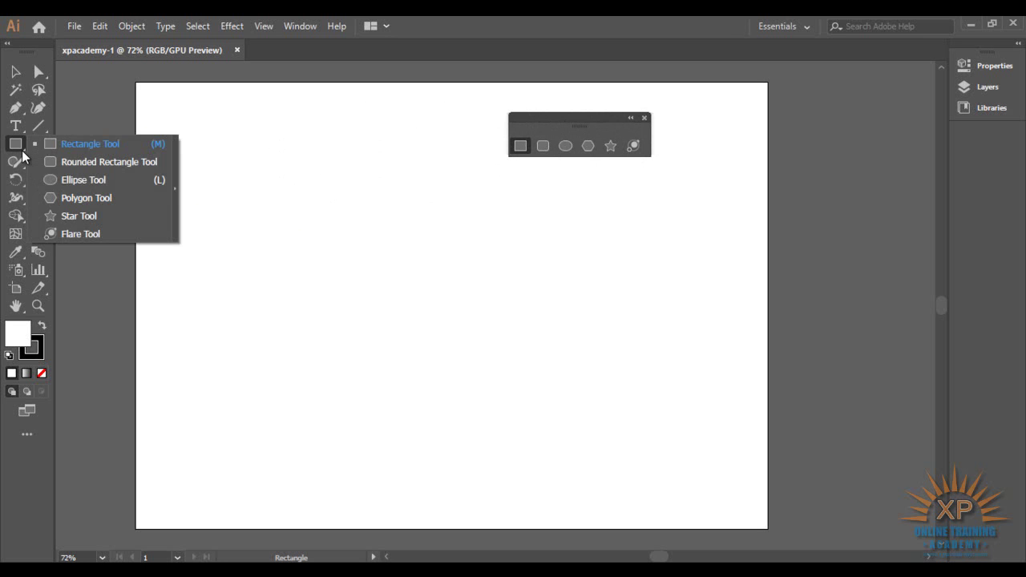
left_click(176, 181)
mouse_move(123, 155)
left_mouse_down()
mouse_move(648, 205)
mouse_move(573, 190)
left_mouse_up()
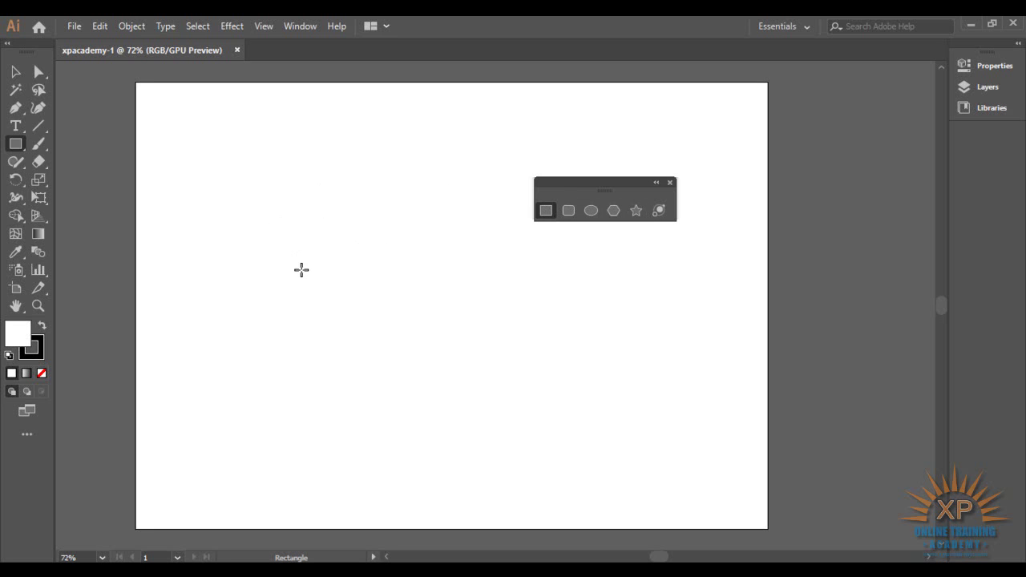
Step: Close the torn-off Rectangle-group tool panel
left_click(670, 182)
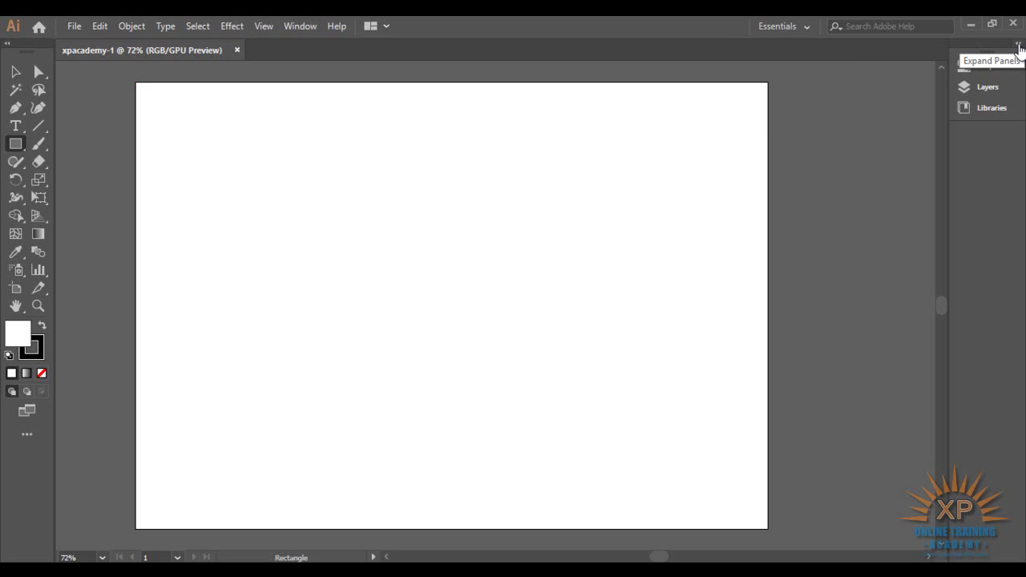
Step: Expand the side panels, view Layers and Libraries, return to Properties, and show the Window menu
left_click(1017, 44)
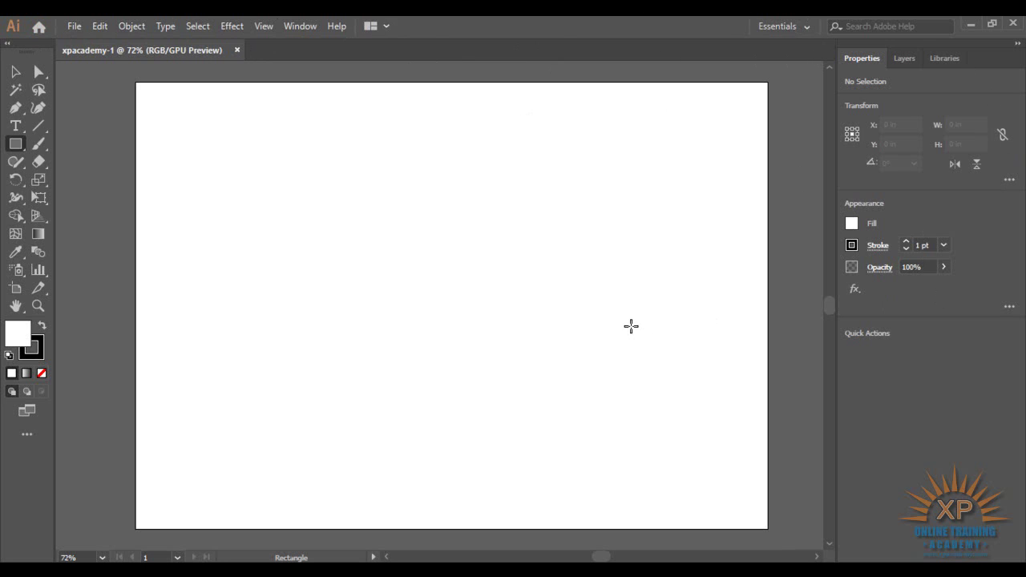
left_click(900, 64)
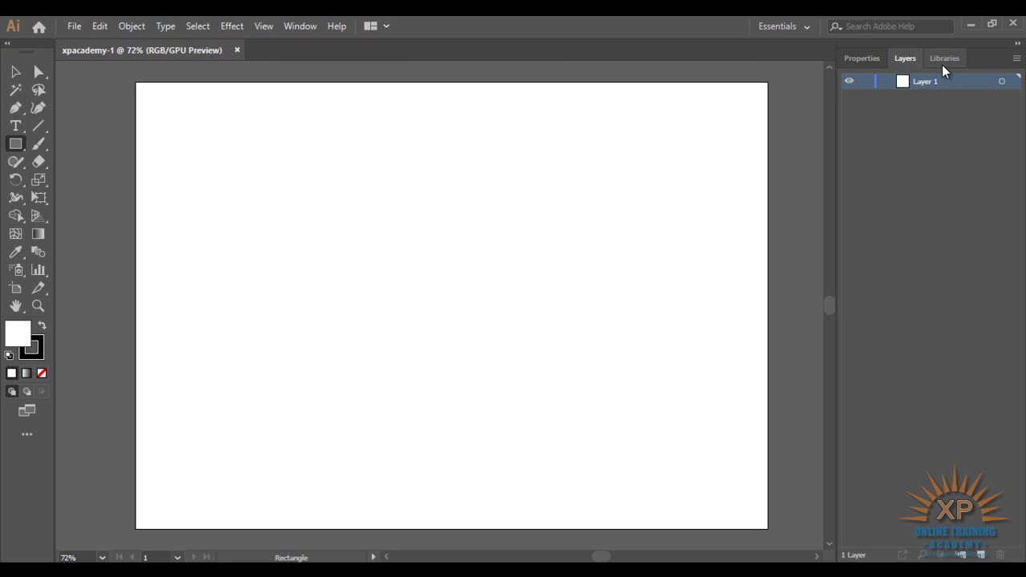
left_click(942, 65)
left_click(864, 59)
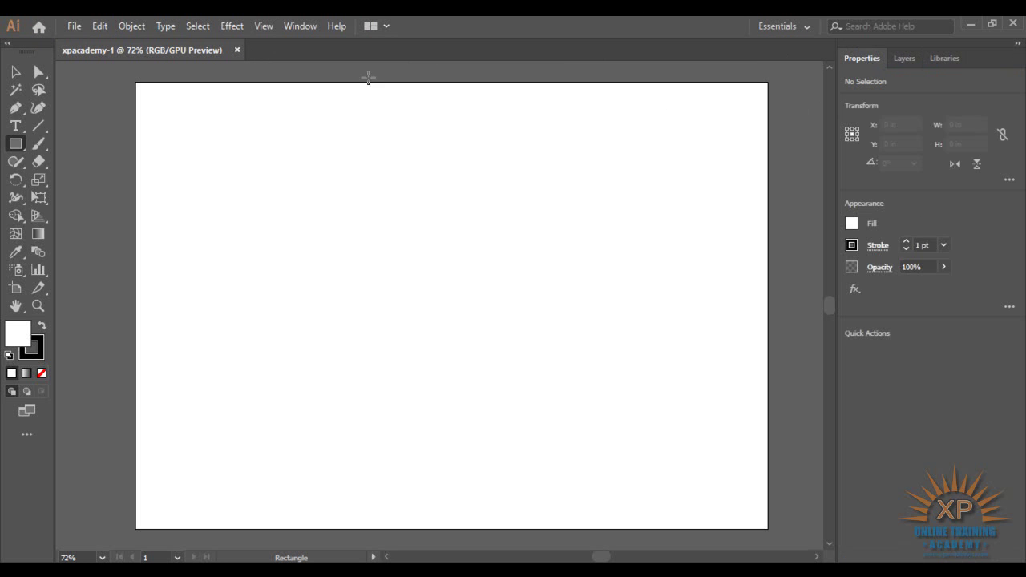
left_click(298, 26)
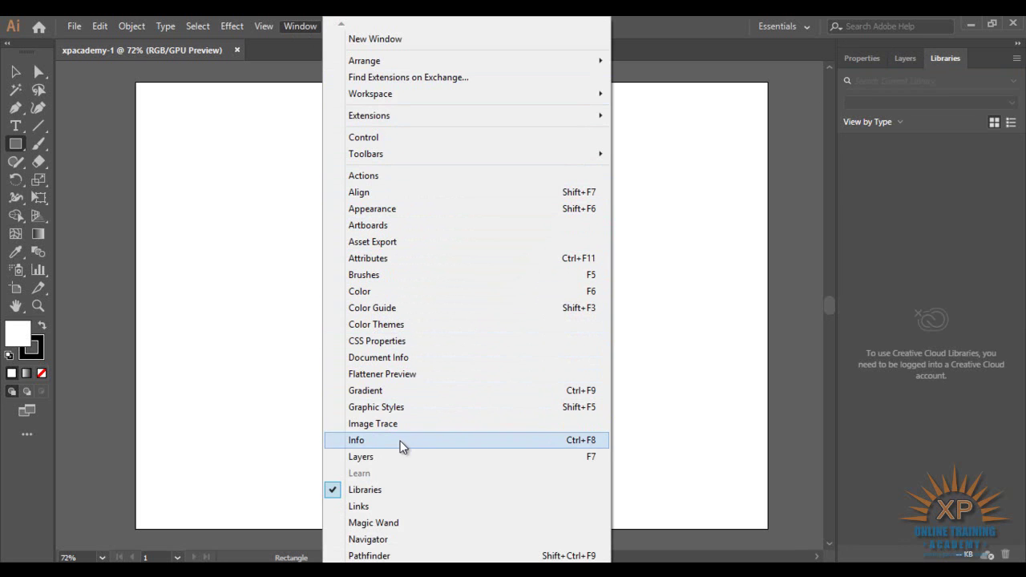
Step: Dismiss the Window menu and Rectangle dialog, then shrink the side panels back to icons
left_click(793, 131)
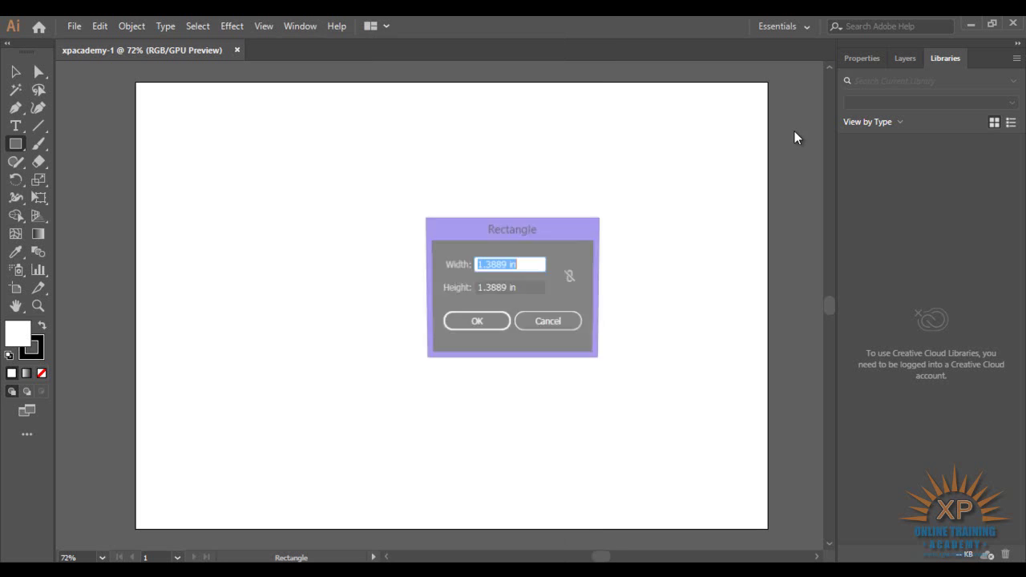
key("Escape")
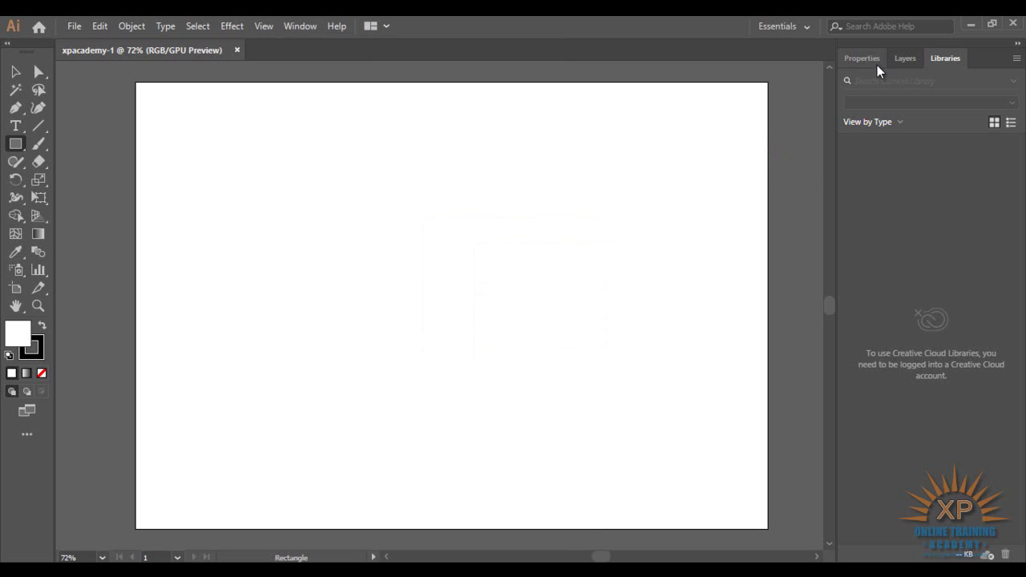
left_click(1019, 44)
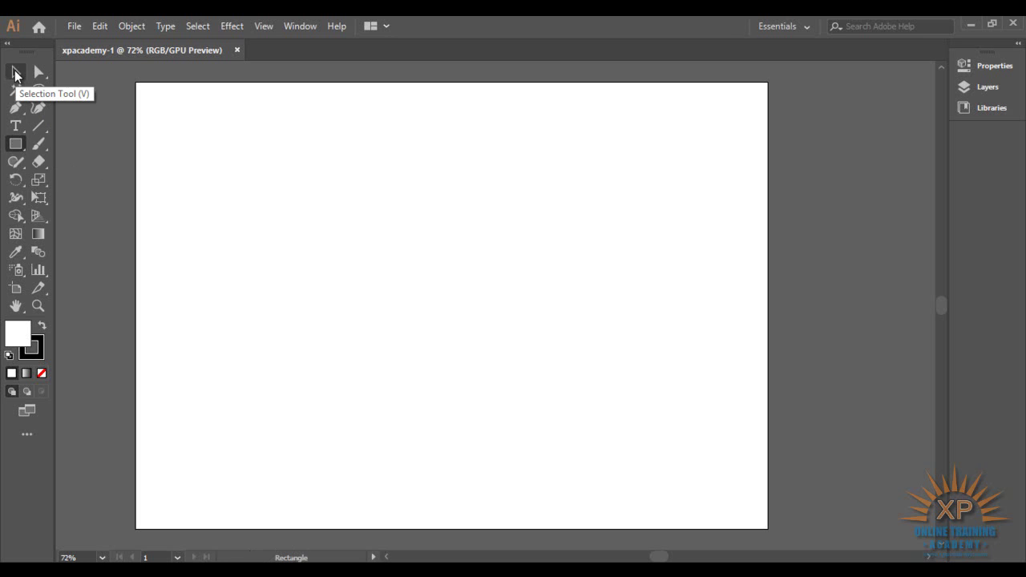
Step: Choose the Selection tool and show the preset zoom-level dropdown
left_click(15, 74)
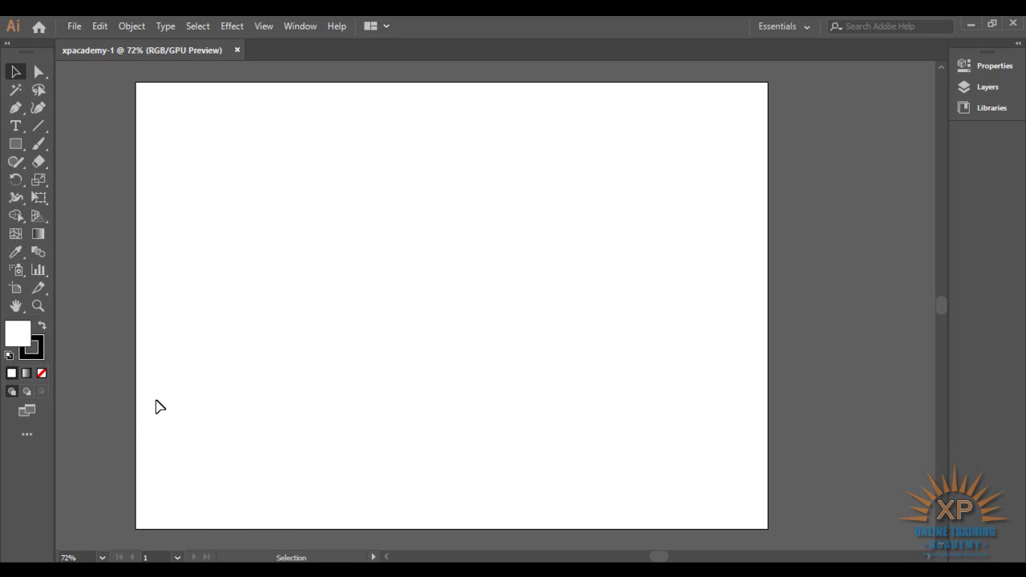
left_click(103, 557)
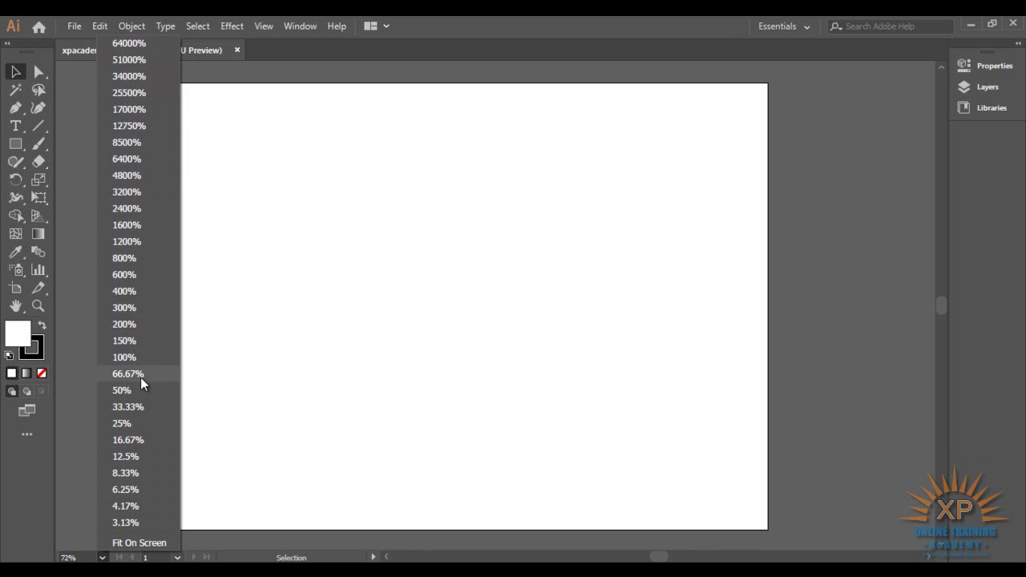
Step: Fit the blank artboard on screen at 77.04%, pan with the scrollbars, and refit it with Ctrl+0
left_click(139, 543)
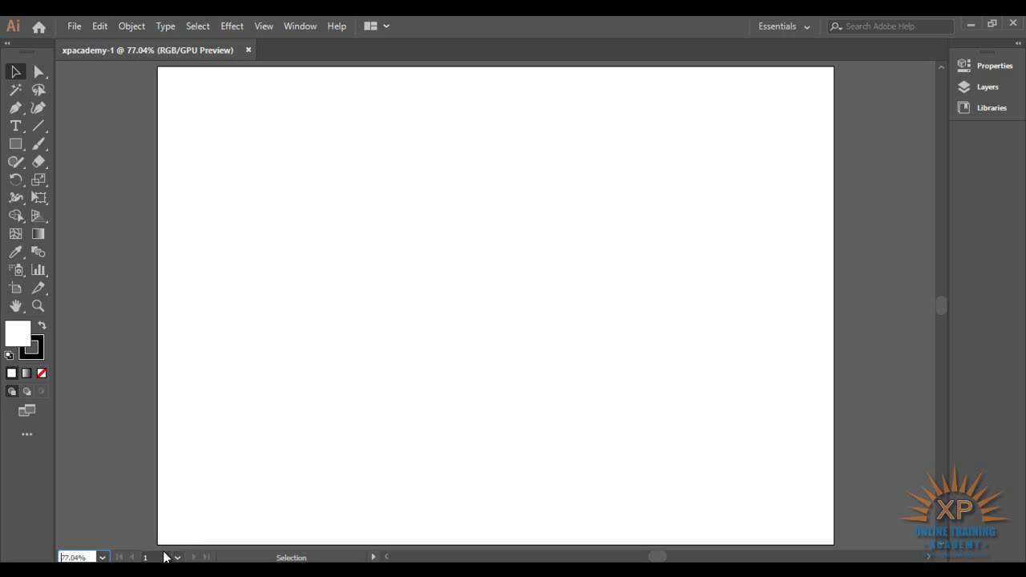
mouse_move(660, 557)
left_mouse_down()
mouse_move(670, 558)
mouse_move(647, 556)
mouse_move(660, 556)
left_mouse_up()
mouse_move(945, 308)
left_mouse_down()
mouse_move(943, 295)
mouse_move(945, 318)
mouse_move(942, 305)
left_mouse_up()
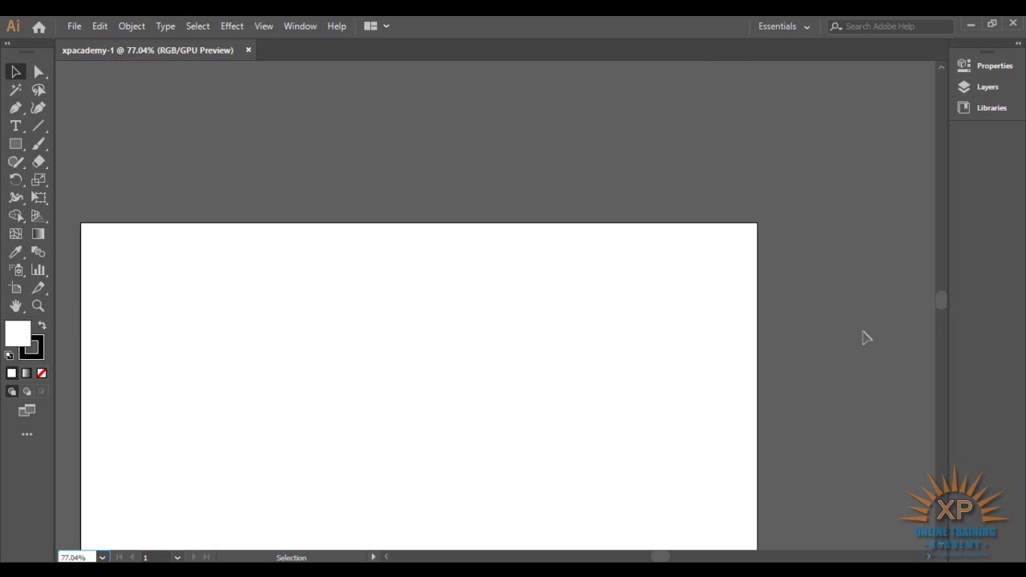
type("0")
key("Return")
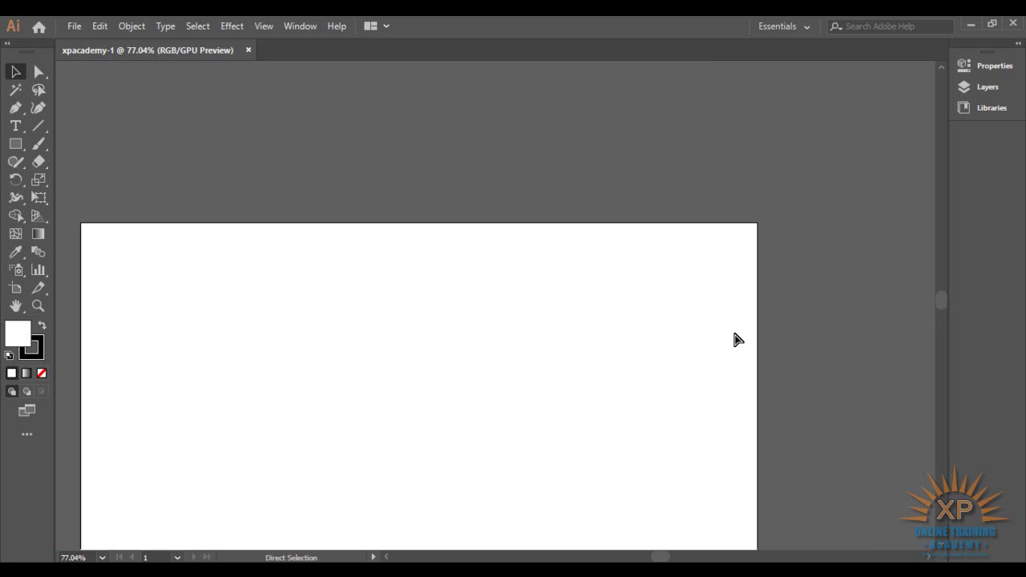
key("ctrl+0")
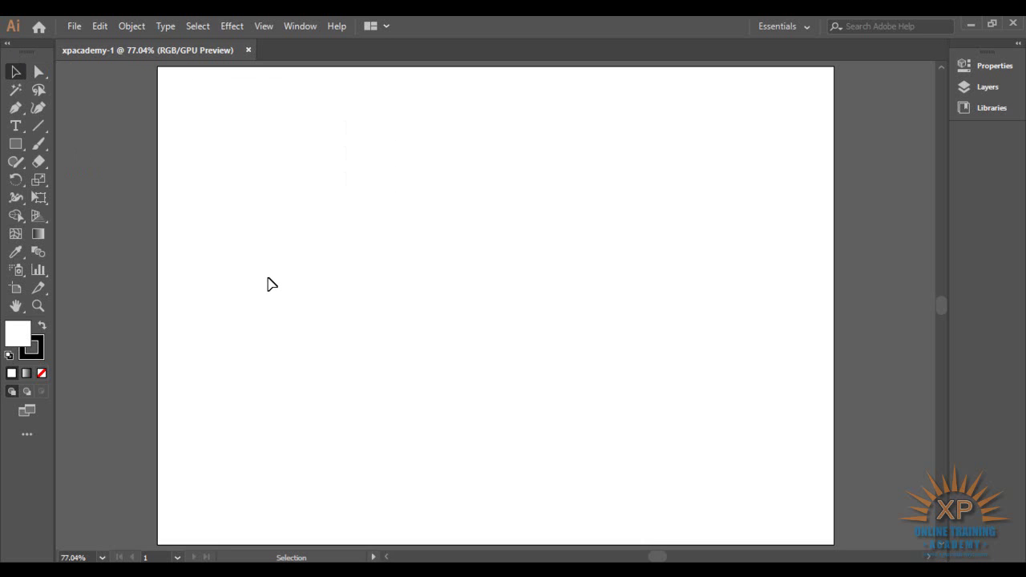
Step: Minimize the Illustrator window to show the Windows desktop
left_click(971, 25)
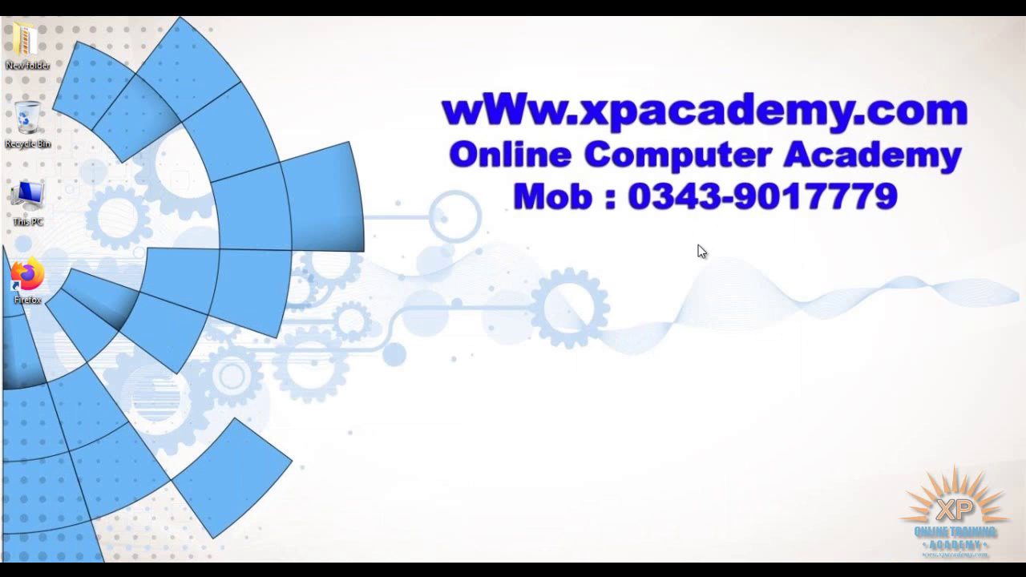